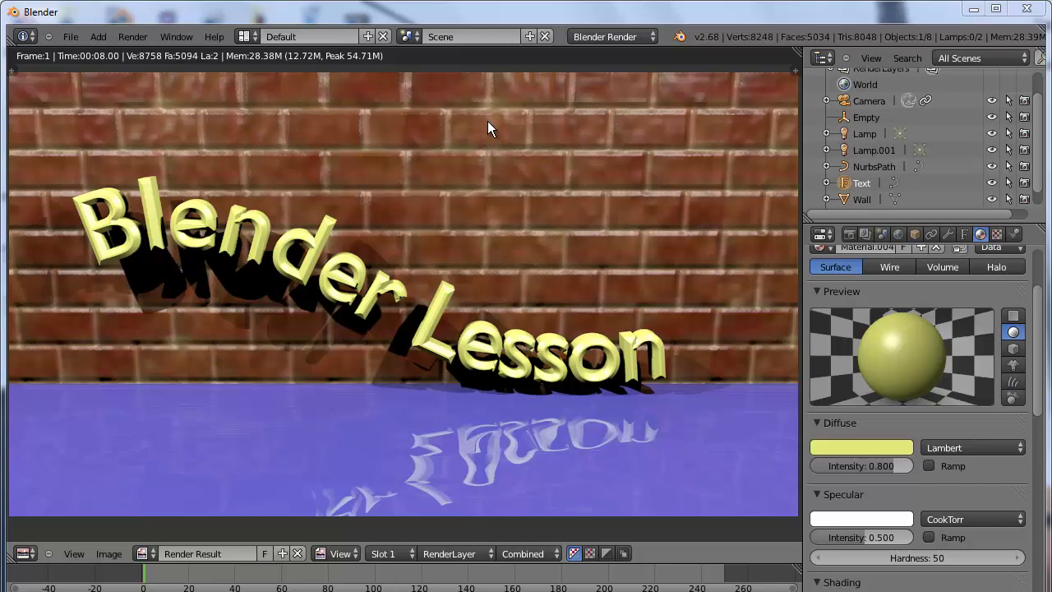
Step: Close the 'Blender Lesson' Render Result and go back to the 3D viewport with the Text object
{"action": "key", "text": "Escape"}
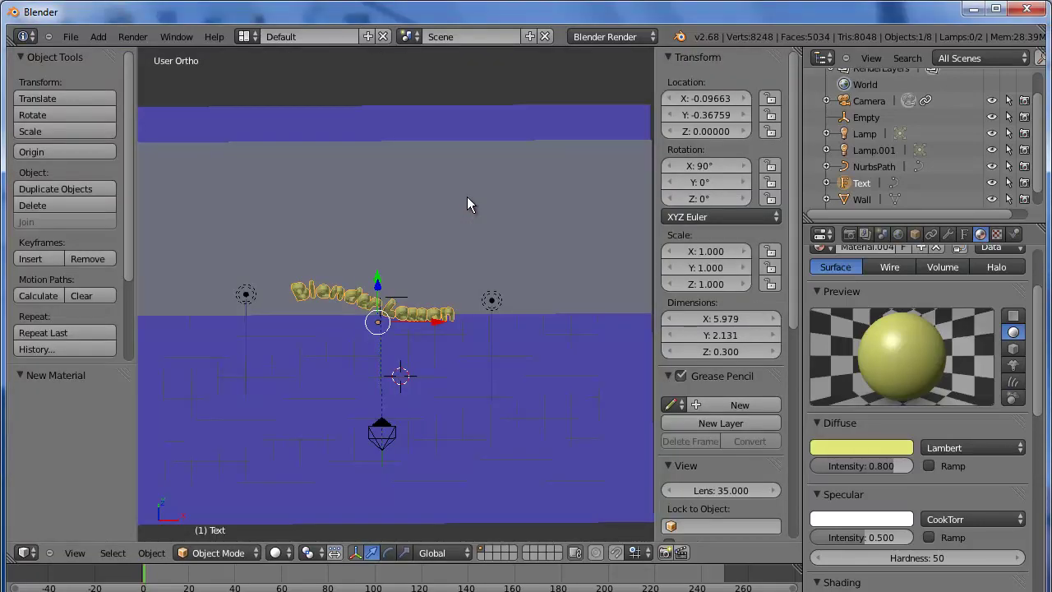
Step: From top view, deselect everything and add a new mesh Plane
{"action": "key", "text": "KP_7"}
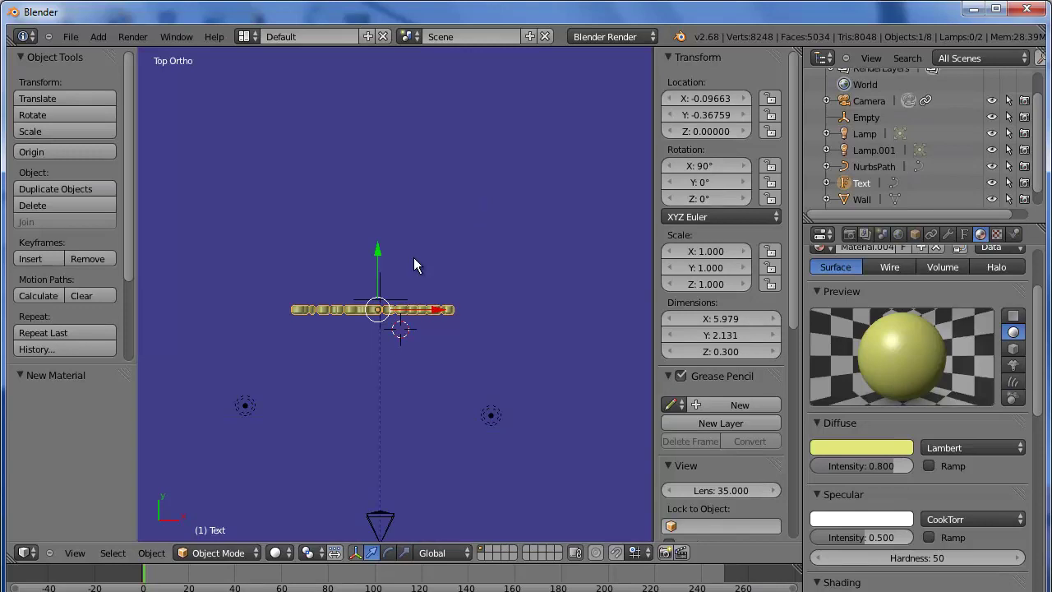
{"action": "key", "text": "a"}
{"action": "key", "text": "shift+a"}
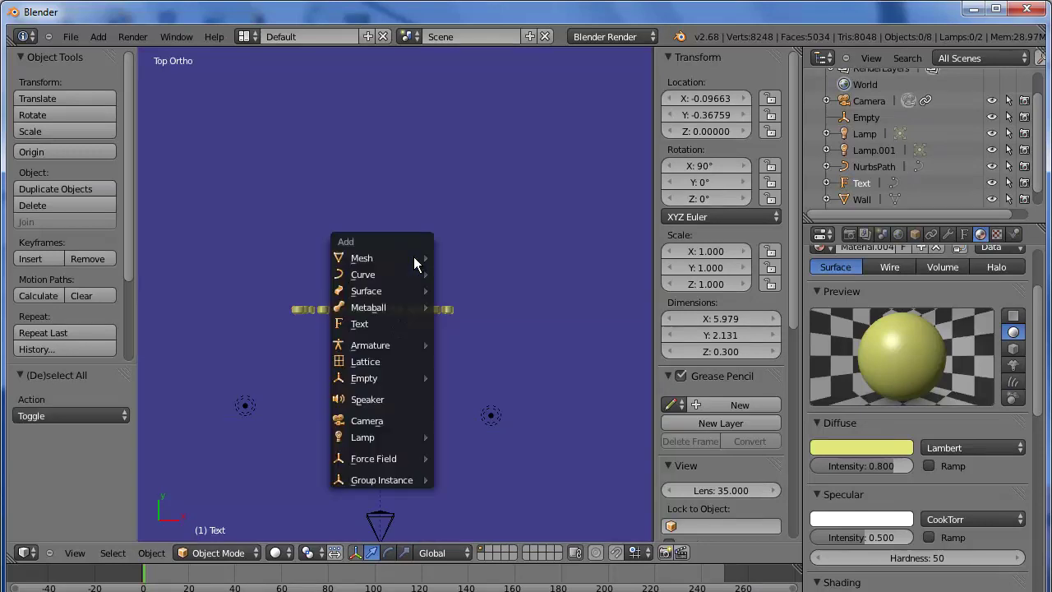
{"action": "mouse_move", "coordinate": [411, 257]}
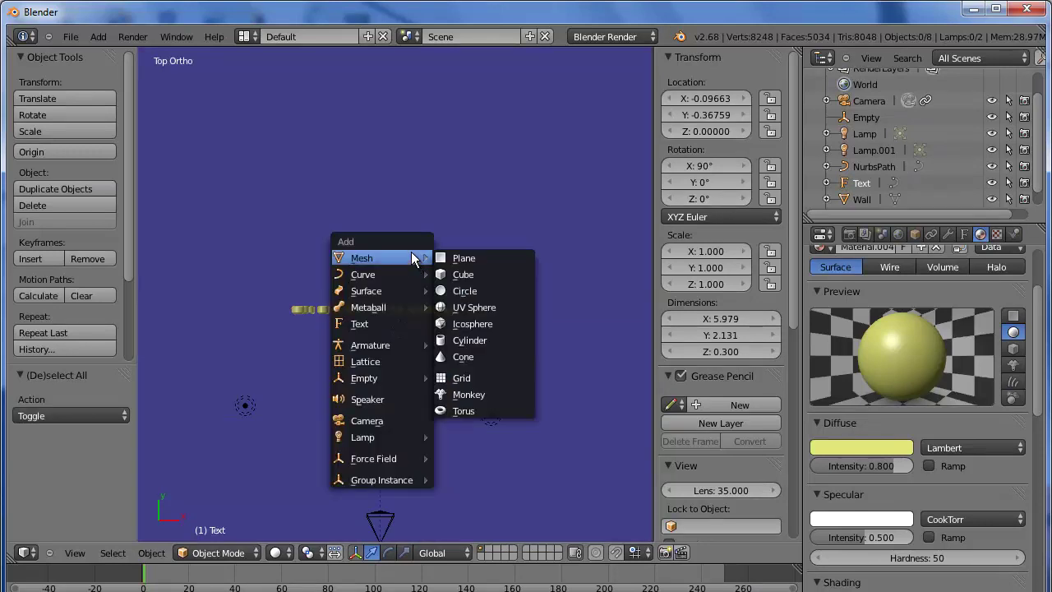
{"action": "left_click", "coordinate": [478, 258]}
Step: Move the plane to location X 0, Y 0, Z -1
{"action": "left_click", "coordinate": [701, 99]}
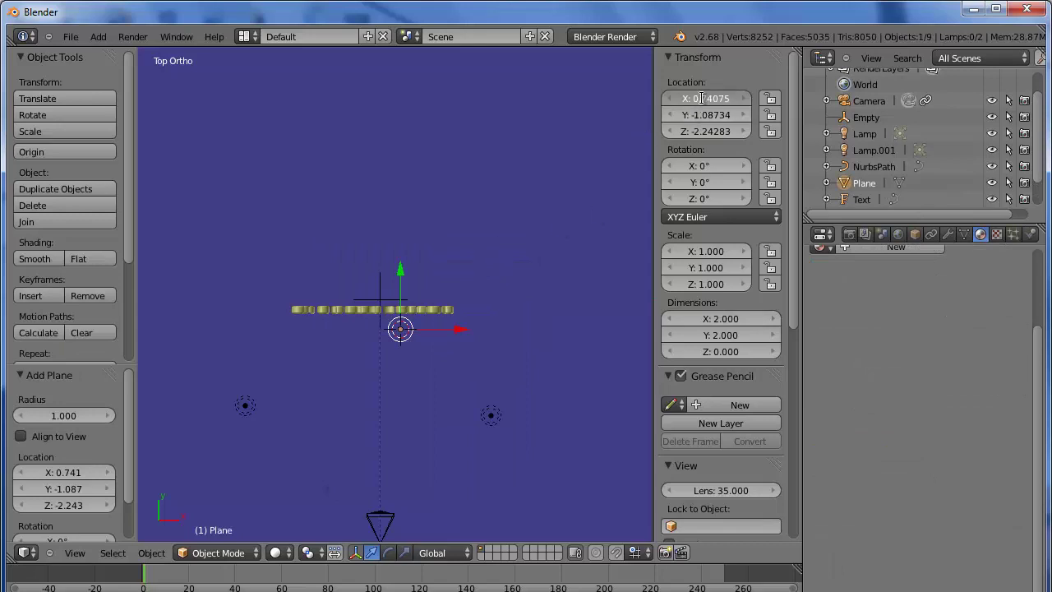
{"action": "type", "text": "0"}
{"action": "left_click", "coordinate": [699, 114]}
{"action": "type", "text": "0000"}
{"action": "key", "text": "Return"}
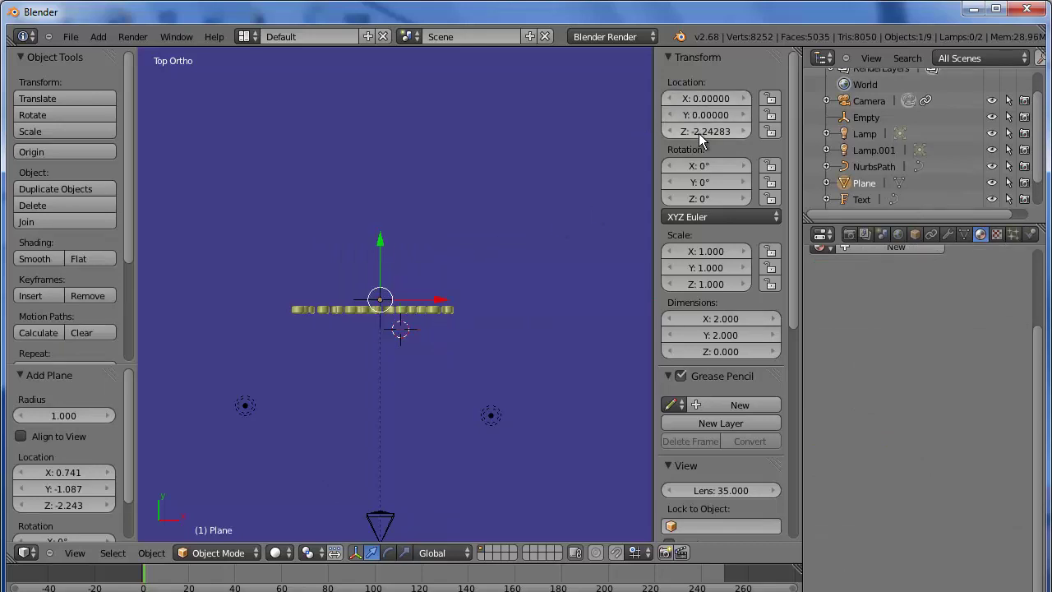
{"action": "left_click", "coordinate": [701, 132]}
{"action": "type", "text": "-1"}
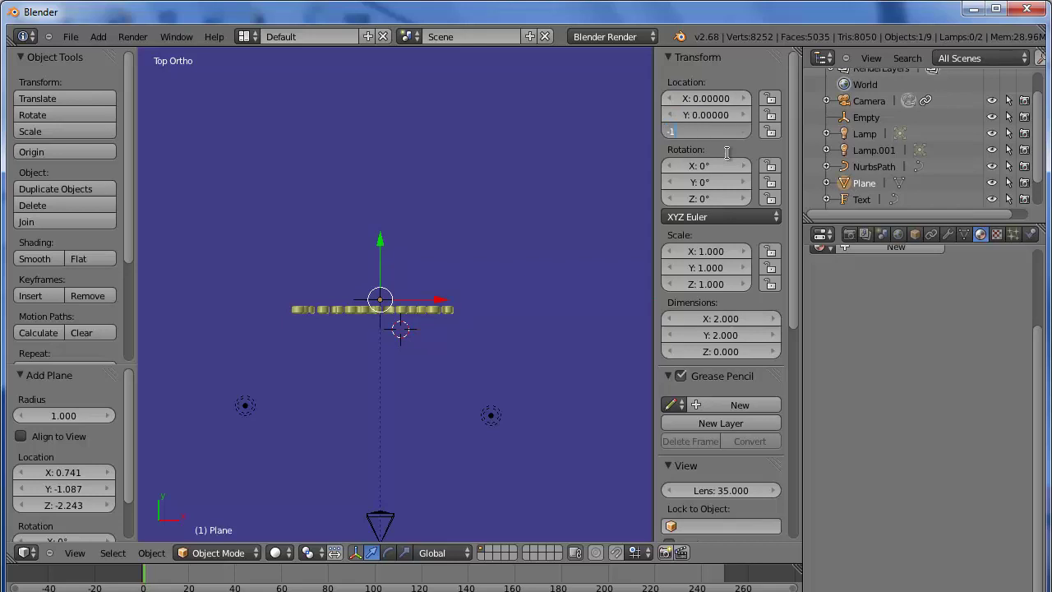
{"action": "key", "text": "Return"}
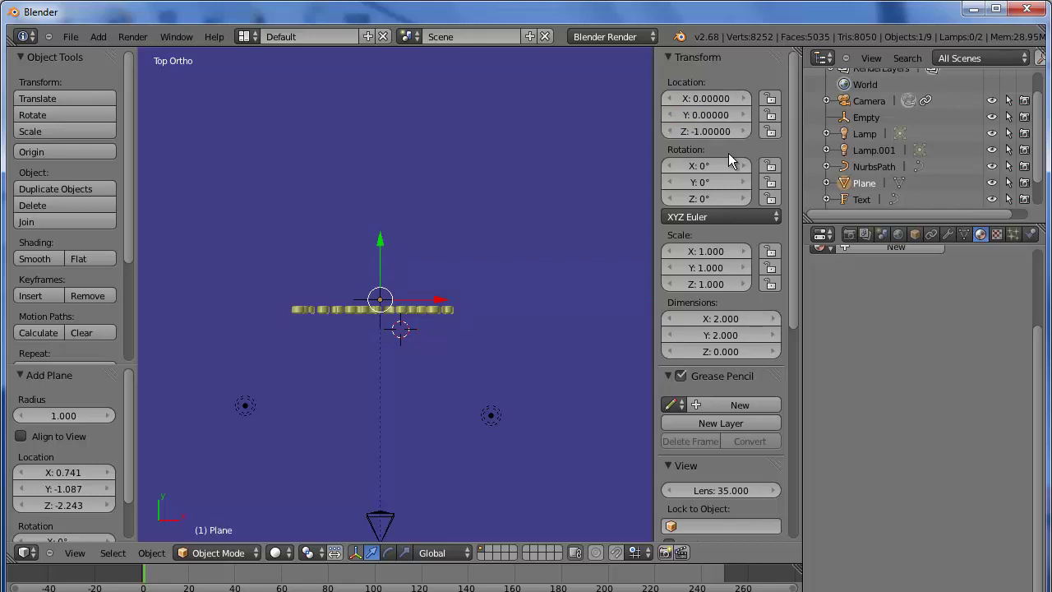
Step: Scale the plane by 10 on X and Y to make it 20 × 20 units
{"action": "left_click", "coordinate": [710, 254]}
{"action": "type", "text": "10"}
{"action": "key", "text": "Return"}
{"action": "left_click", "coordinate": [711, 268]}
{"action": "type", "text": "10"}
{"action": "key", "text": "Return"}
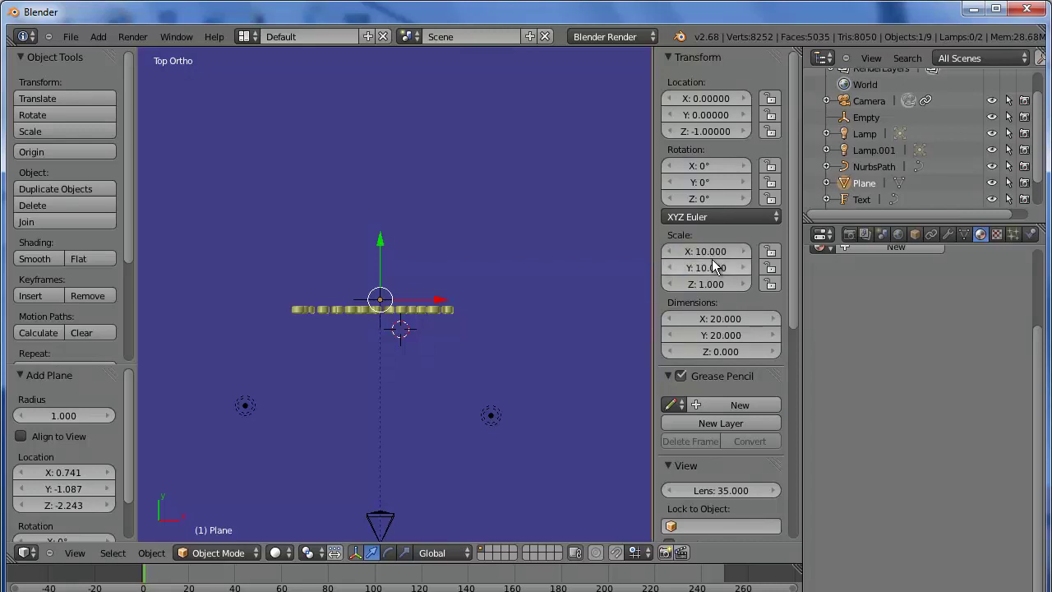
{"action": "scroll", "coordinate": [1041, 301], "scroll_direction": "up", "scroll_amount": 3}
Step: Rename the plane to 'Water Bed' in the Outliner
{"action": "double_click", "coordinate": [865, 183]}
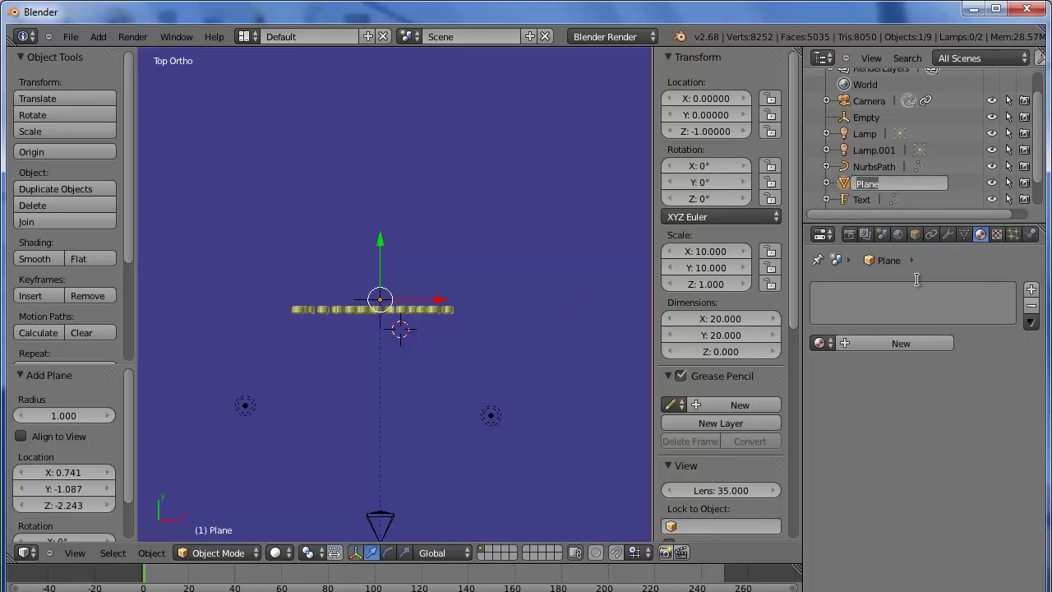
{"action": "type", "text": "Water Bed"}
{"action": "key", "text": "Return"}
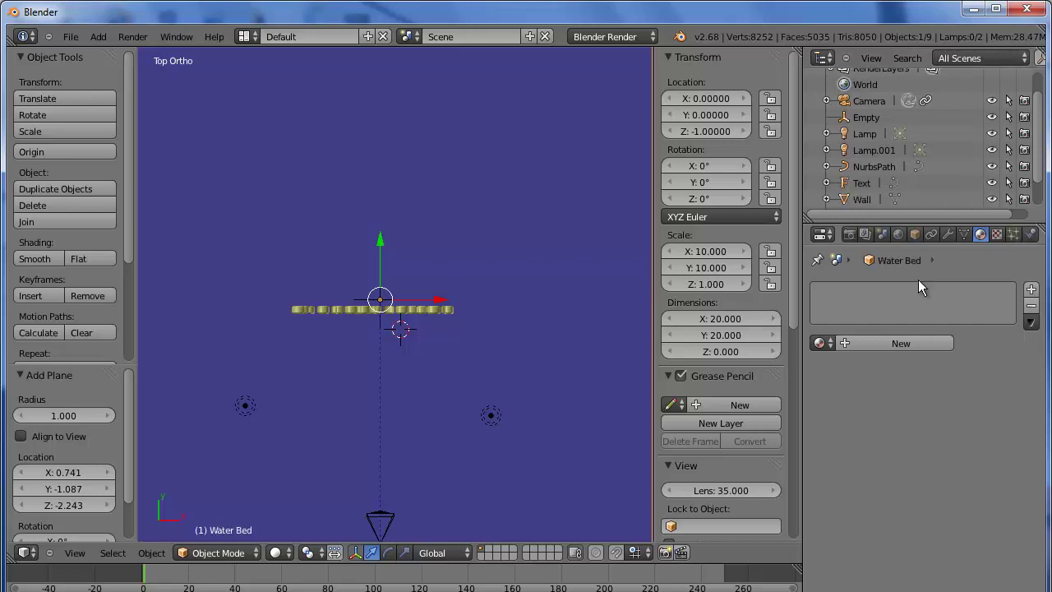
Step: Give Water Bed a new material with specular intensity raised to about 0.55
{"action": "scroll", "coordinate": [1039, 198], "scroll_direction": "down", "scroll_amount": 2}
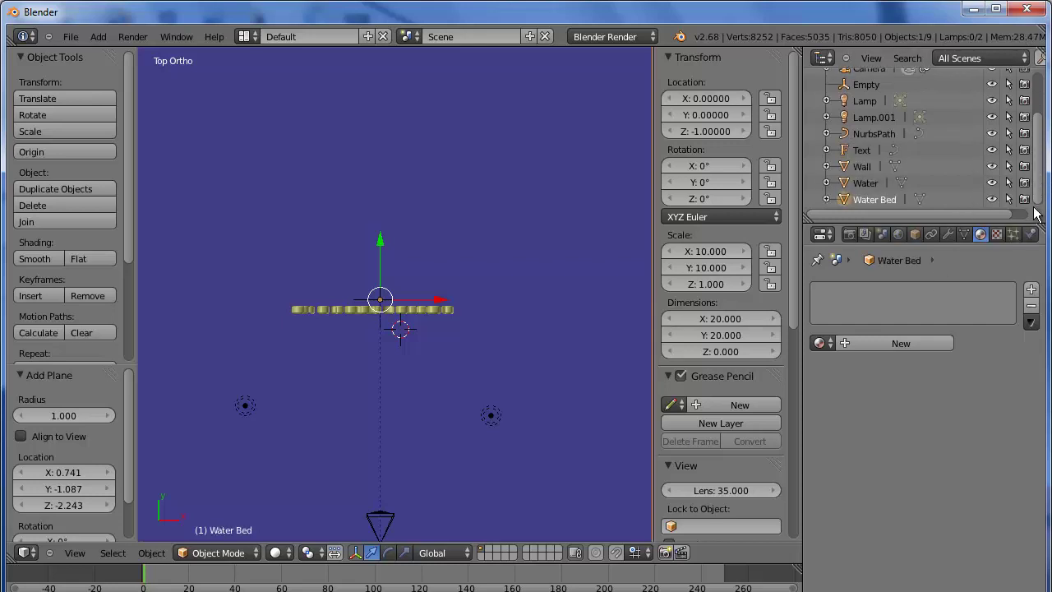
{"action": "left_click", "coordinate": [902, 342]}
{"action": "left_click_drag", "start_coordinate": [1038, 331], "coordinate": [1040, 370]}
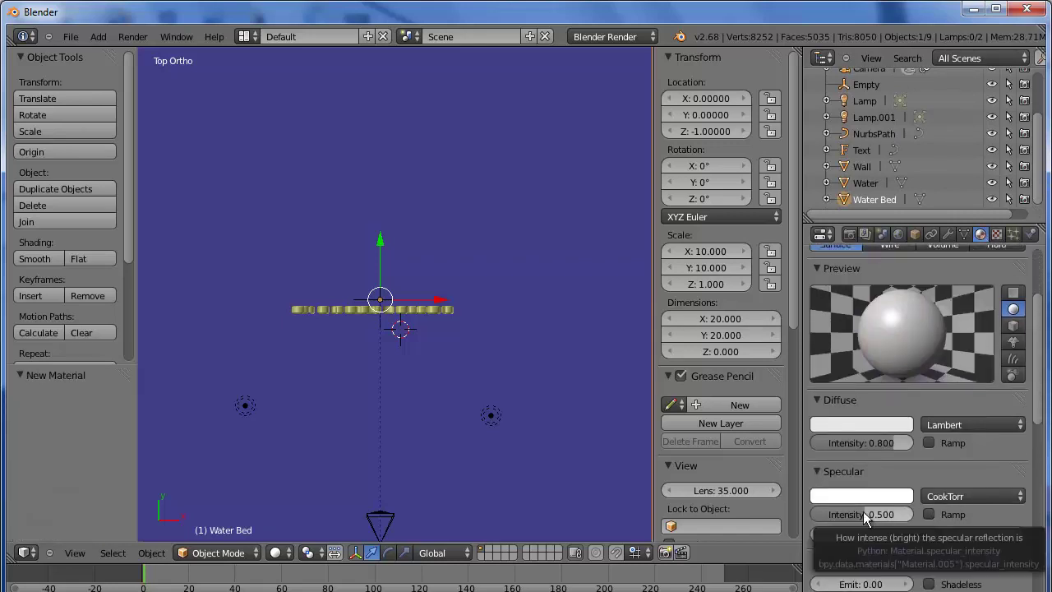
{"action": "left_click_drag", "start_coordinate": [863, 511], "coordinate": [885, 518]}
{"action": "left_click_drag", "start_coordinate": [1040, 393], "coordinate": [1038, 276]}
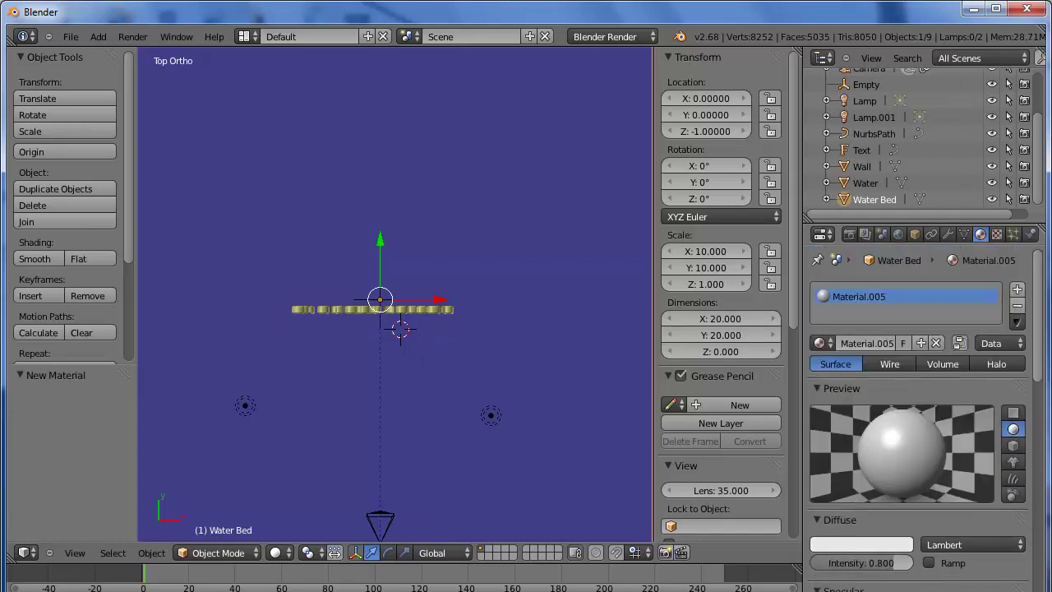
Step: Add a new texture of type Image or Movie to the Water Bed material
{"action": "left_click", "coordinate": [998, 234]}
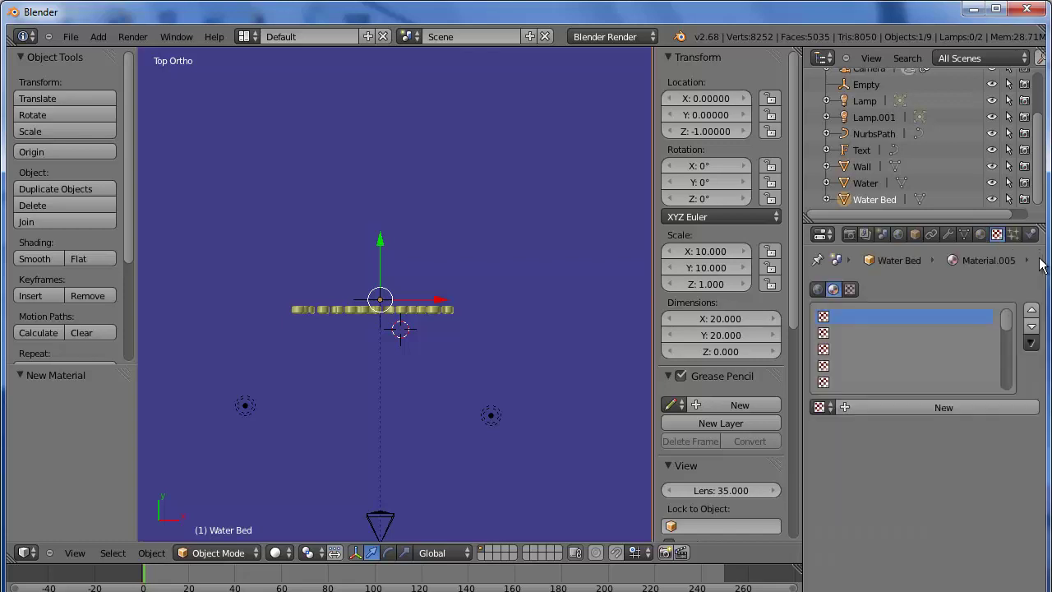
{"action": "left_click", "coordinate": [939, 404]}
{"action": "left_click", "coordinate": [923, 424]}
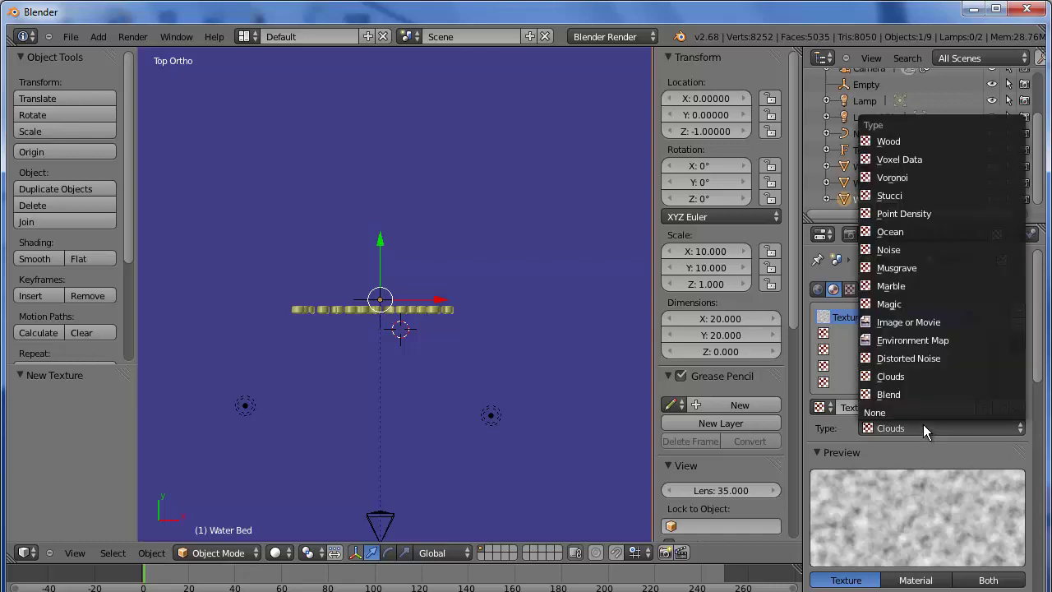
{"action": "left_click", "coordinate": [907, 322]}
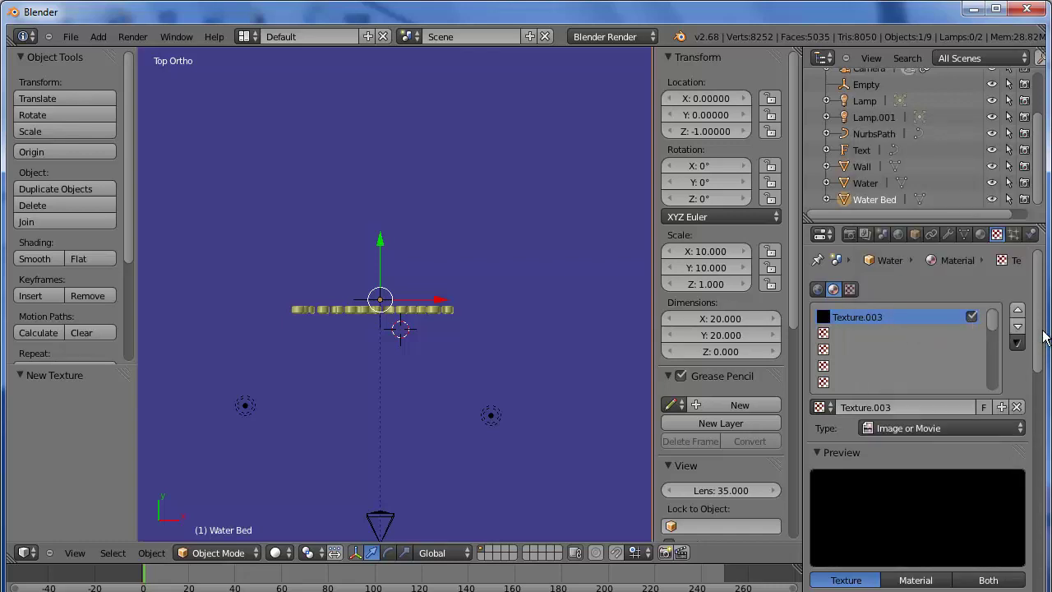
{"action": "scroll", "coordinate": [1028, 337], "scroll_direction": "down", "scroll_amount": 8}
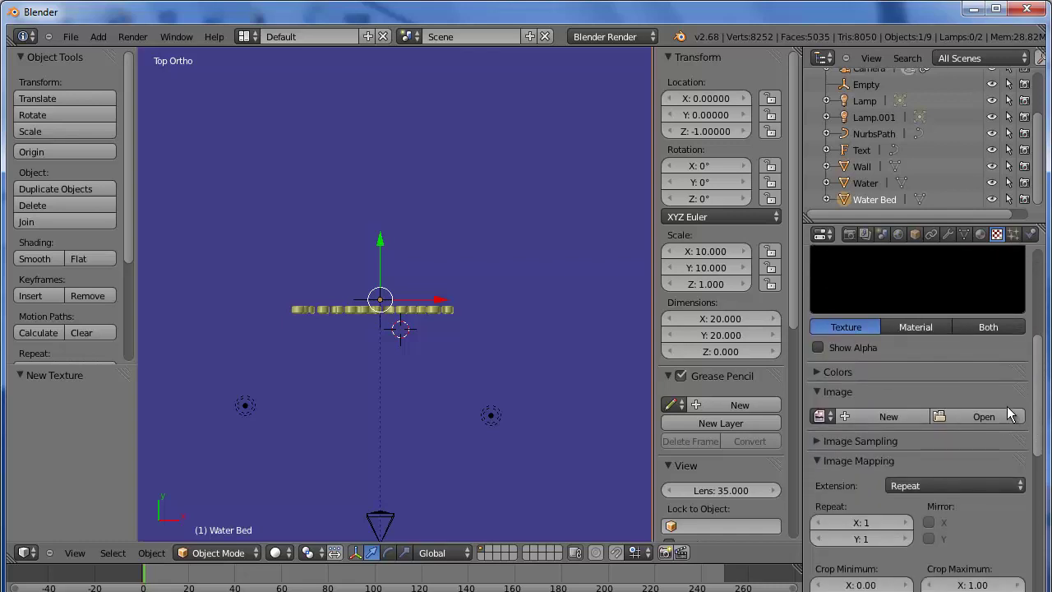
Step: Load rockfloorbig.jpg from the Brick- Stone- Concrete folder as the texture image
{"action": "left_click", "coordinate": [995, 414]}
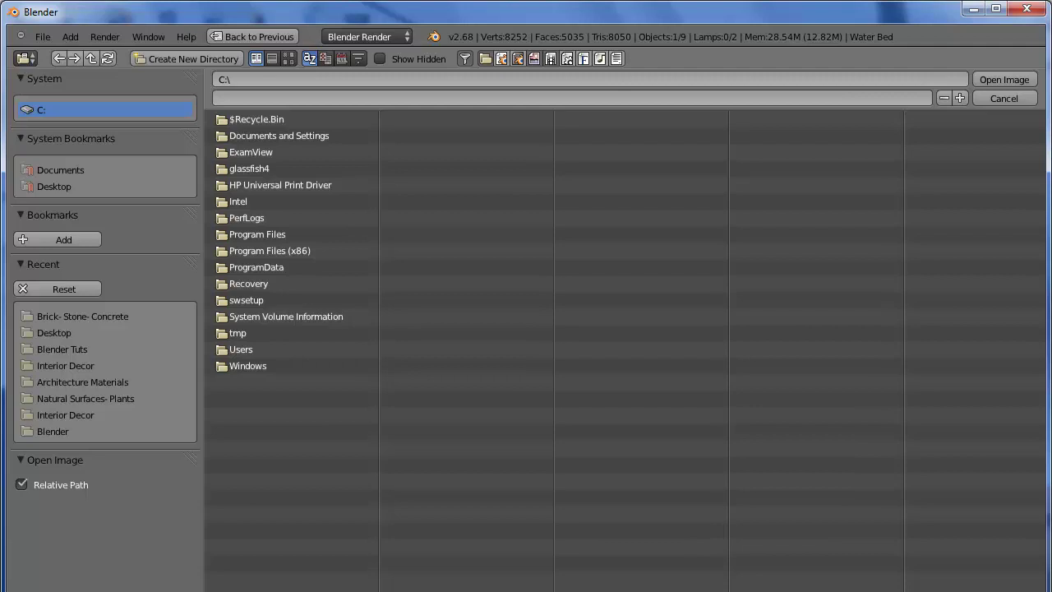
{"action": "left_click", "coordinate": [97, 316]}
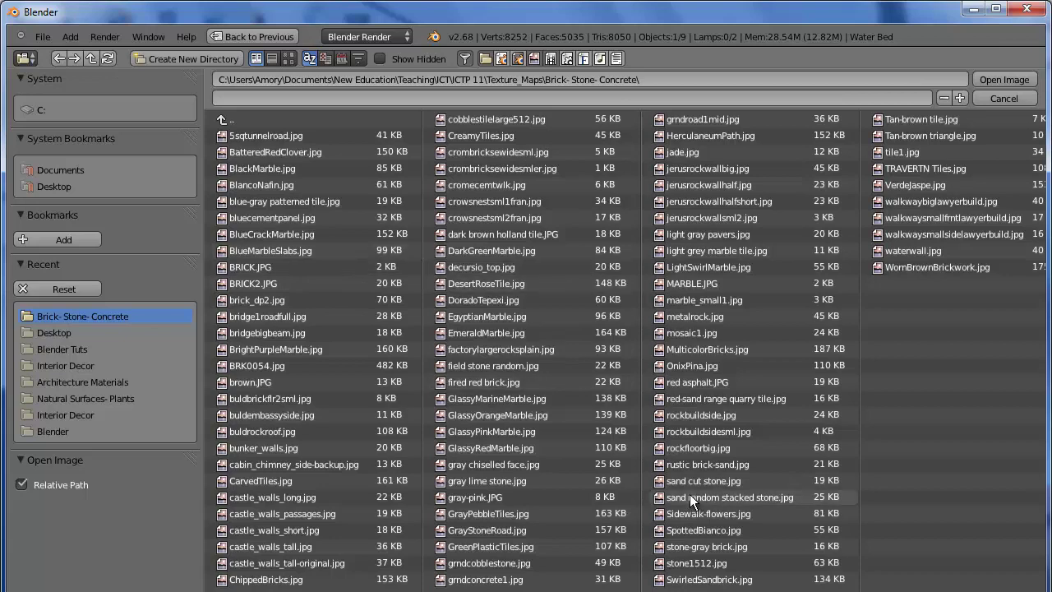
{"action": "left_click", "coordinate": [702, 447]}
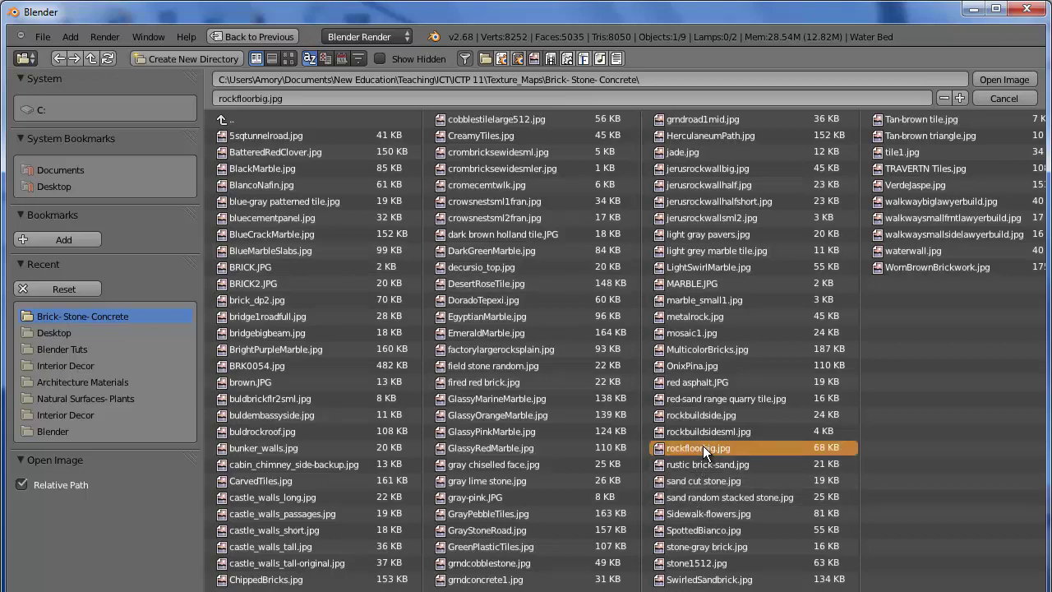
{"action": "double_click", "coordinate": [661, 448]}
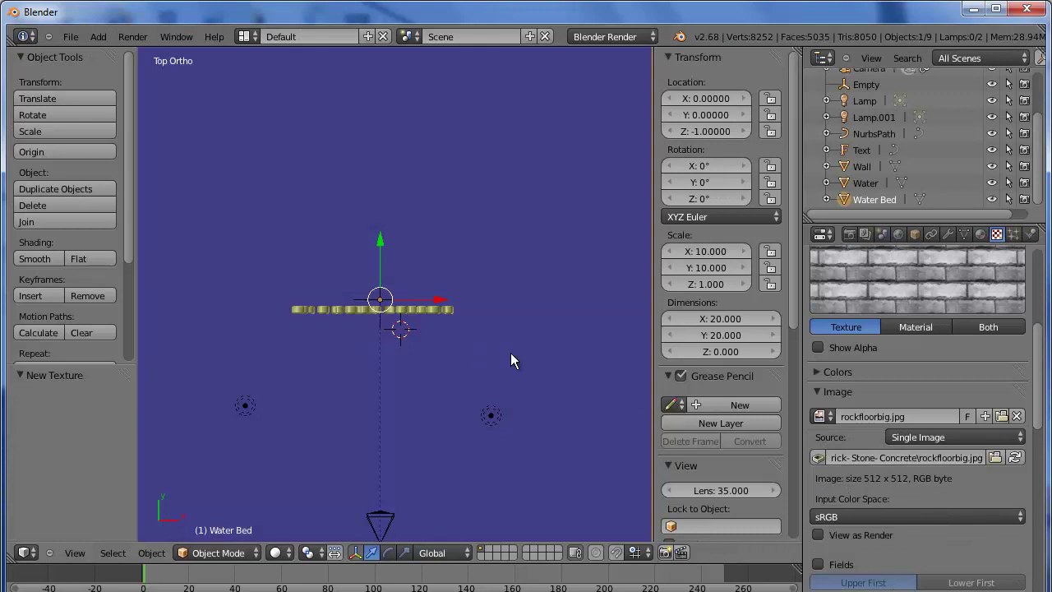
Step: Tilt the view to inspect the textured plane, then switch to front view
{"action": "scroll", "coordinate": [508, 358], "scroll_direction": "down", "scroll_amount": 3}
{"action": "scroll", "coordinate": [513, 356], "scroll_direction": "up", "scroll_amount": 1}
{"action": "middle_click_drag", "start_coordinate": [516, 353], "coordinate": [515, 169]}
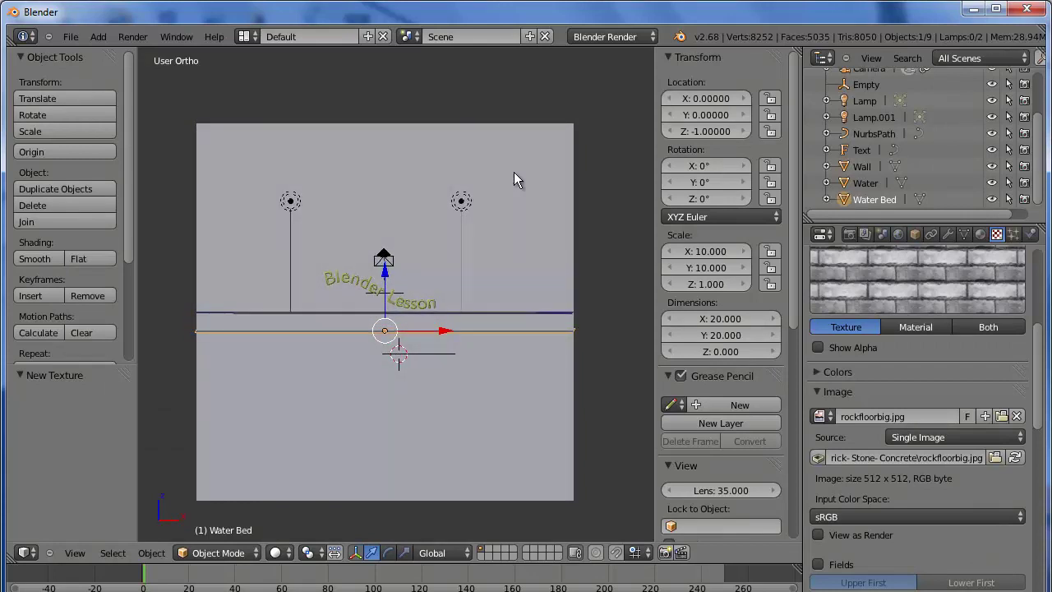
{"action": "key", "text": "KP_3"}
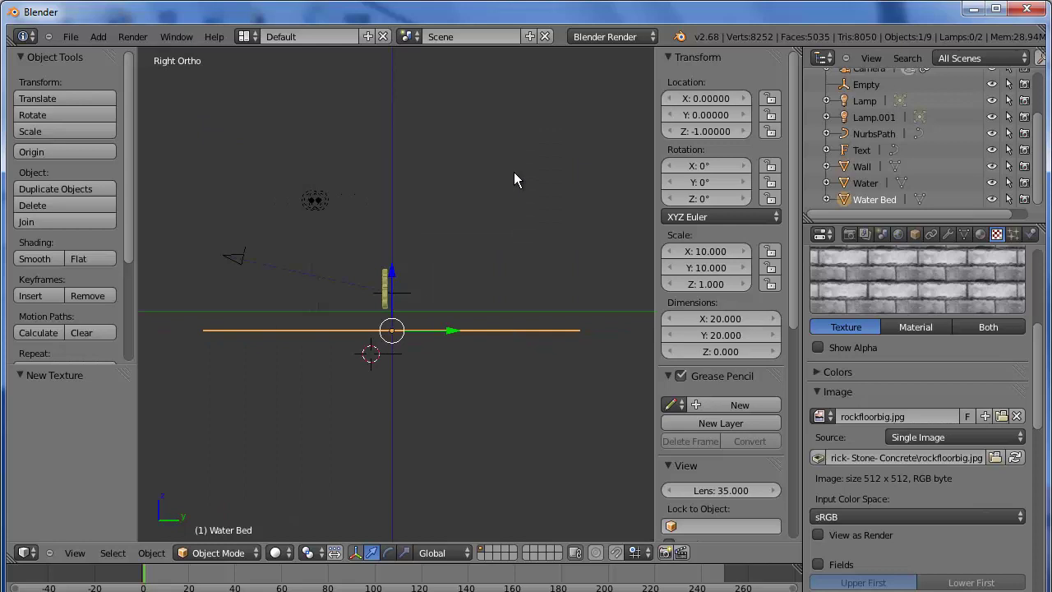
{"action": "key", "text": "KP_1"}
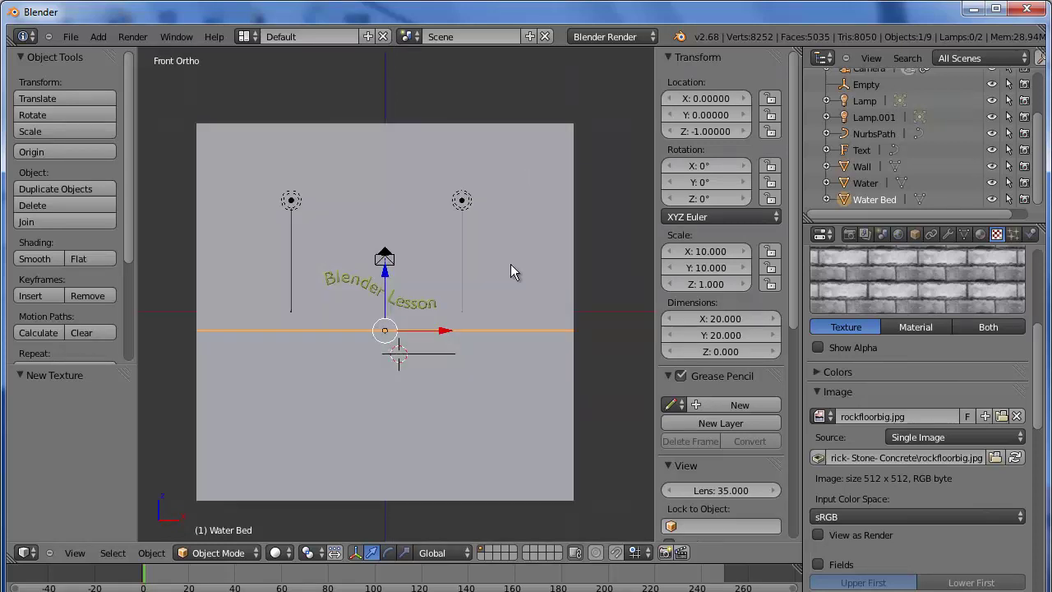
{"action": "scroll", "coordinate": [510, 266], "scroll_direction": "up", "scroll_amount": 2}
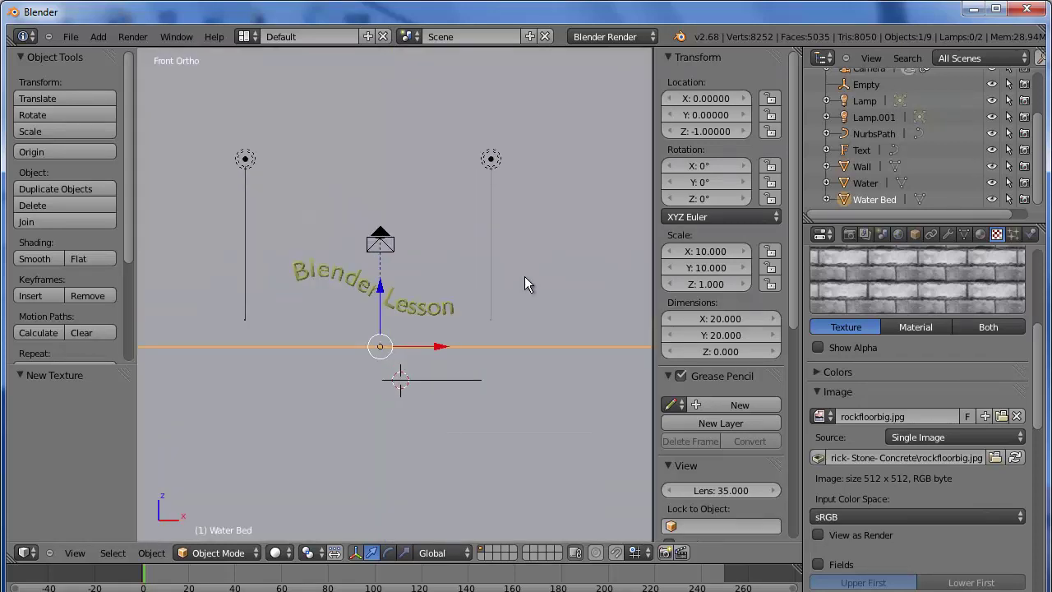
Step: Render the scene image, review it, and return to the 3D view
{"action": "left_click", "coordinate": [133, 36]}
{"action": "left_click", "coordinate": [146, 50]}
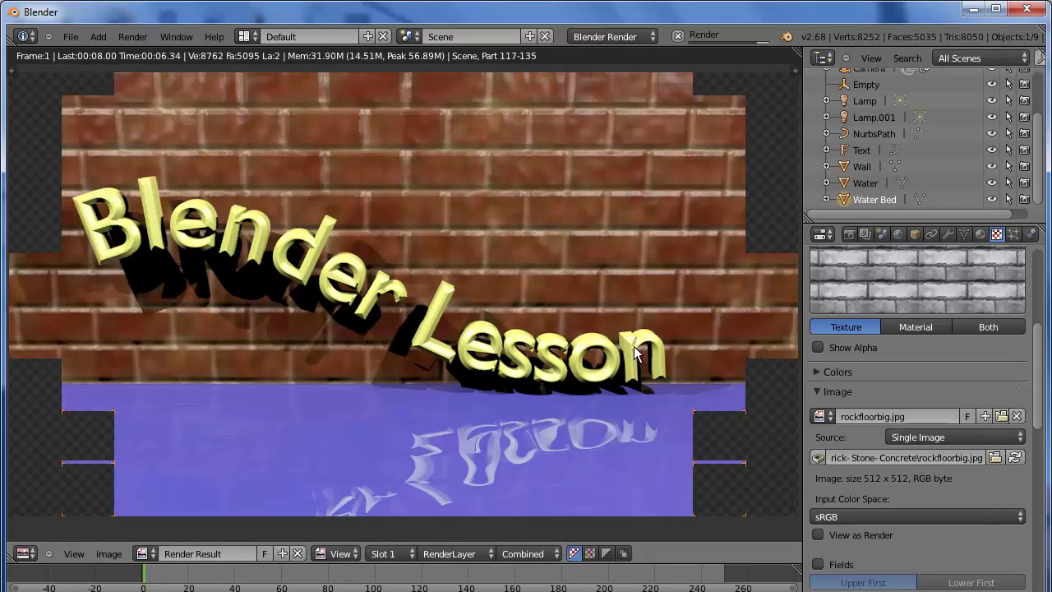
{"action": "key", "text": "Escape"}
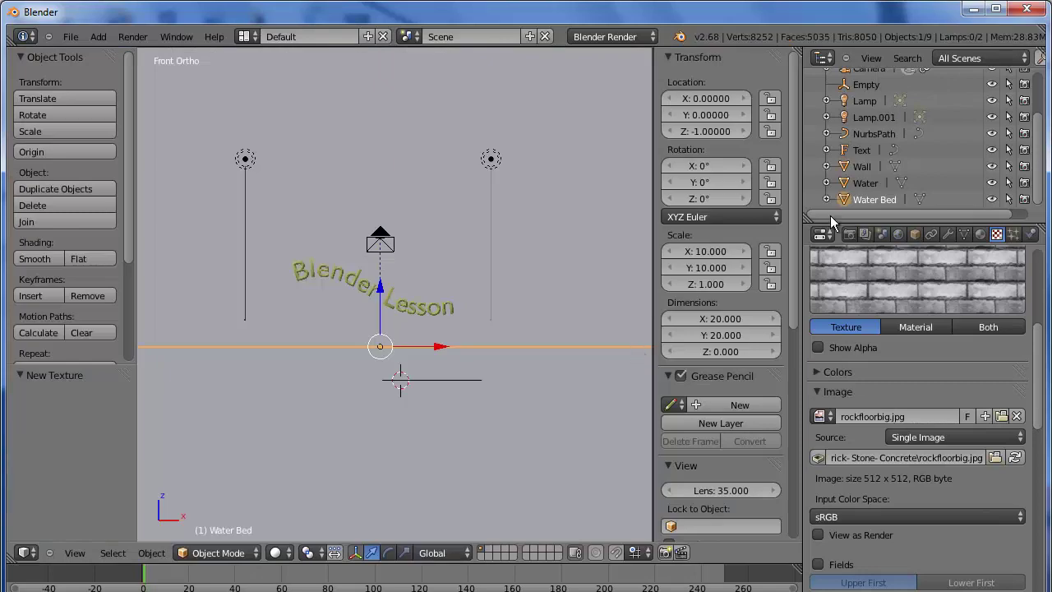
Step: Select the Water object and enable Raytrace transparency on its material
{"action": "left_click", "coordinate": [864, 182]}
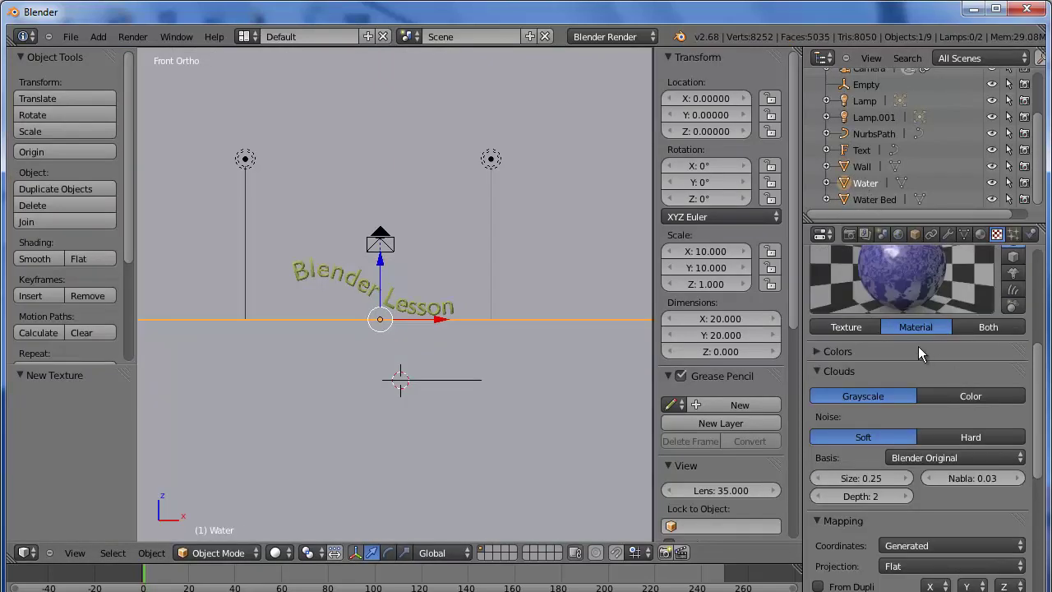
{"action": "scroll", "coordinate": [1031, 440], "scroll_direction": "down", "scroll_amount": 6}
{"action": "left_click", "coordinate": [979, 236]}
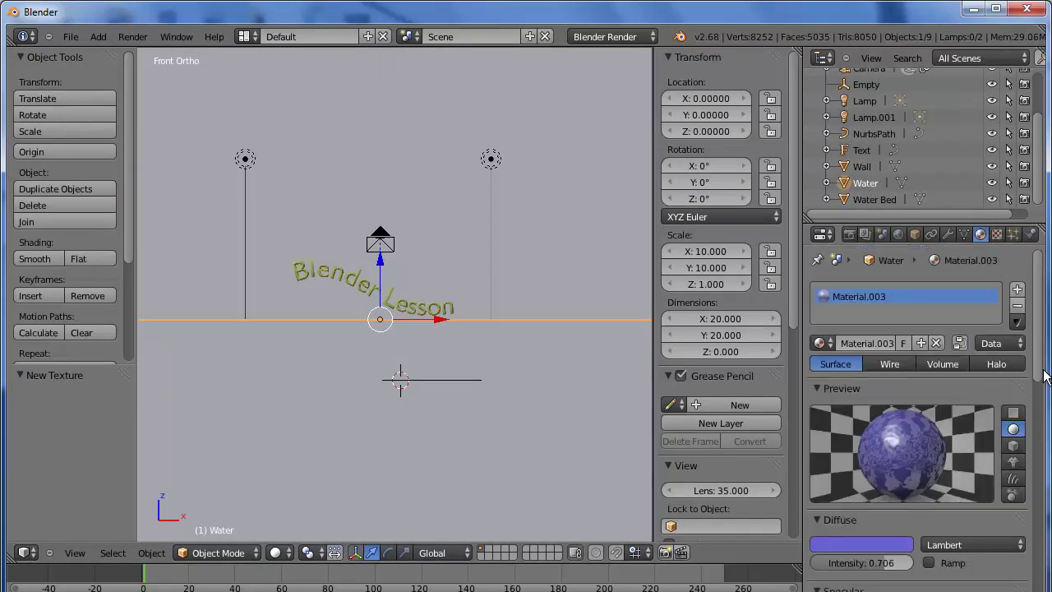
{"action": "left_click_drag", "start_coordinate": [1042, 374], "coordinate": [1042, 469]}
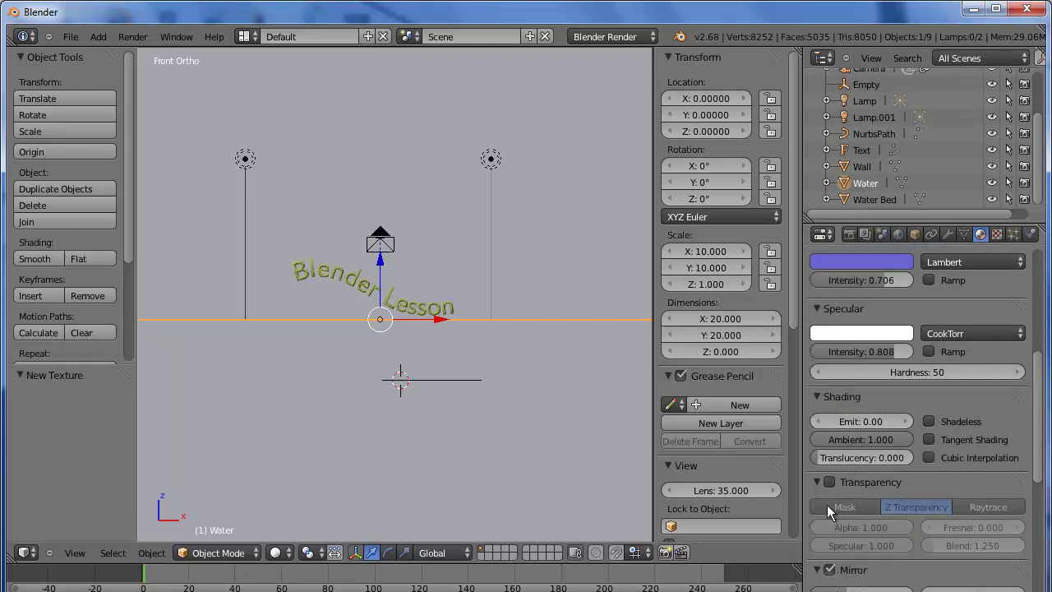
{"action": "left_click", "coordinate": [830, 481]}
{"action": "left_click", "coordinate": [989, 507]}
{"action": "left_click_drag", "start_coordinate": [1040, 451], "coordinate": [1041, 455]}
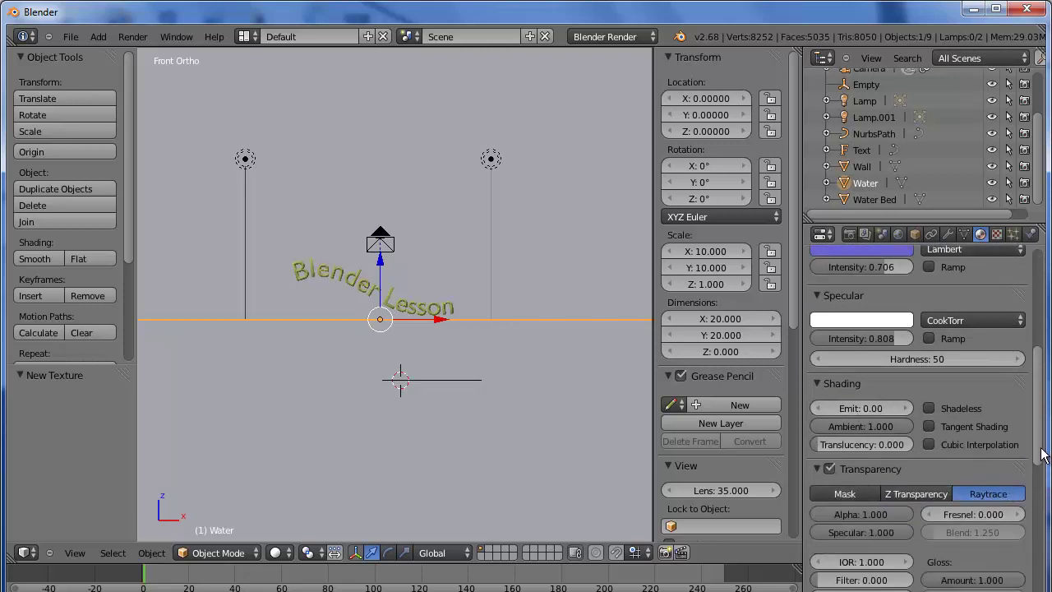
{"action": "scroll", "coordinate": [1042, 455], "scroll_direction": "down", "scroll_amount": 5}
Step: Set the transparency Fresnel to 3.000 and IOR to 1.100
{"action": "left_click", "coordinate": [986, 338]}
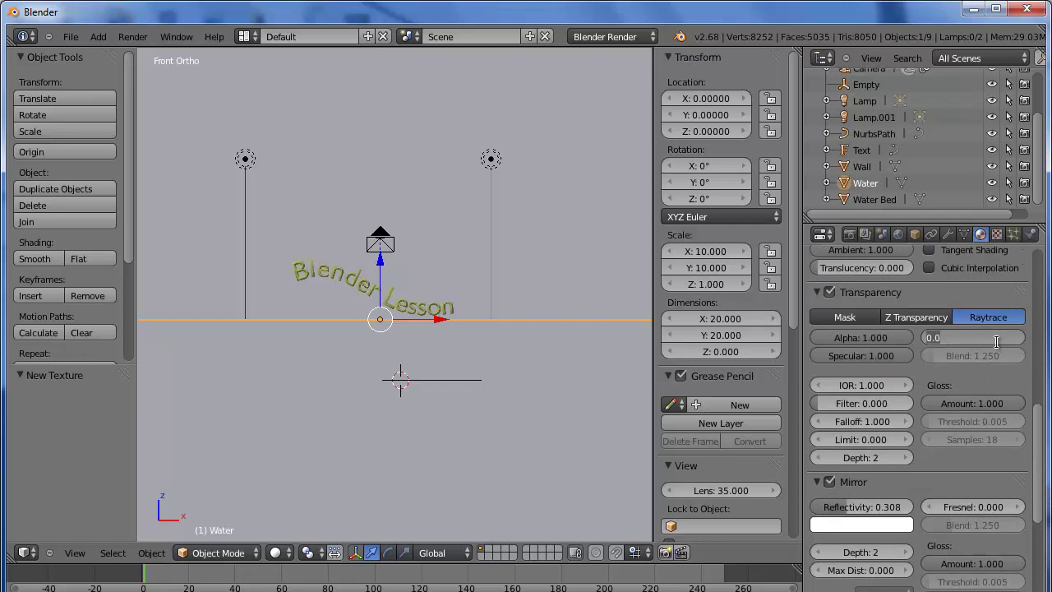
{"action": "type", "text": "3"}
{"action": "key", "text": "Return"}
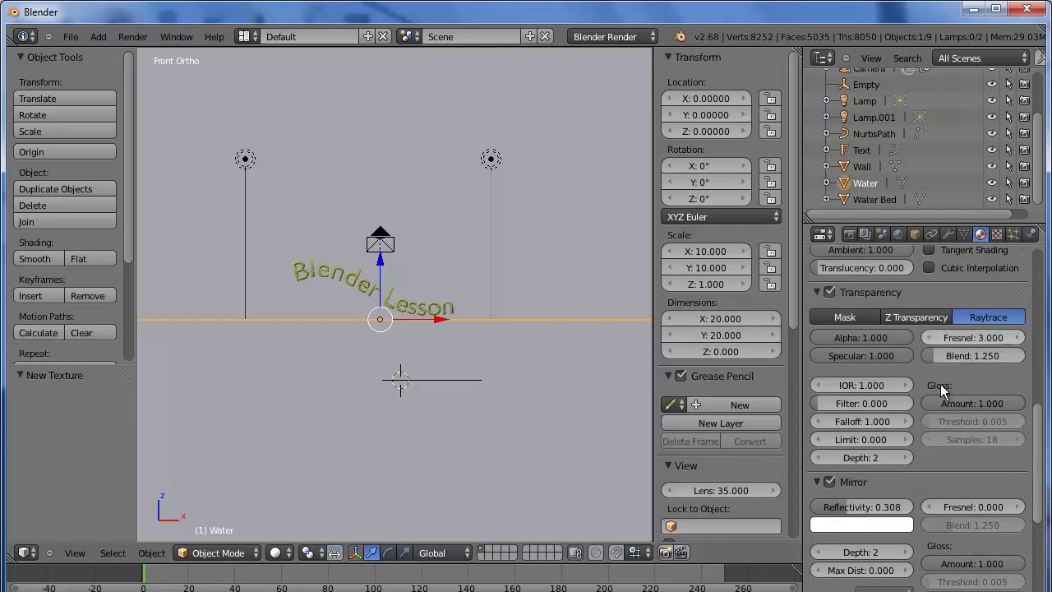
{"action": "left_click", "coordinate": [910, 386]}
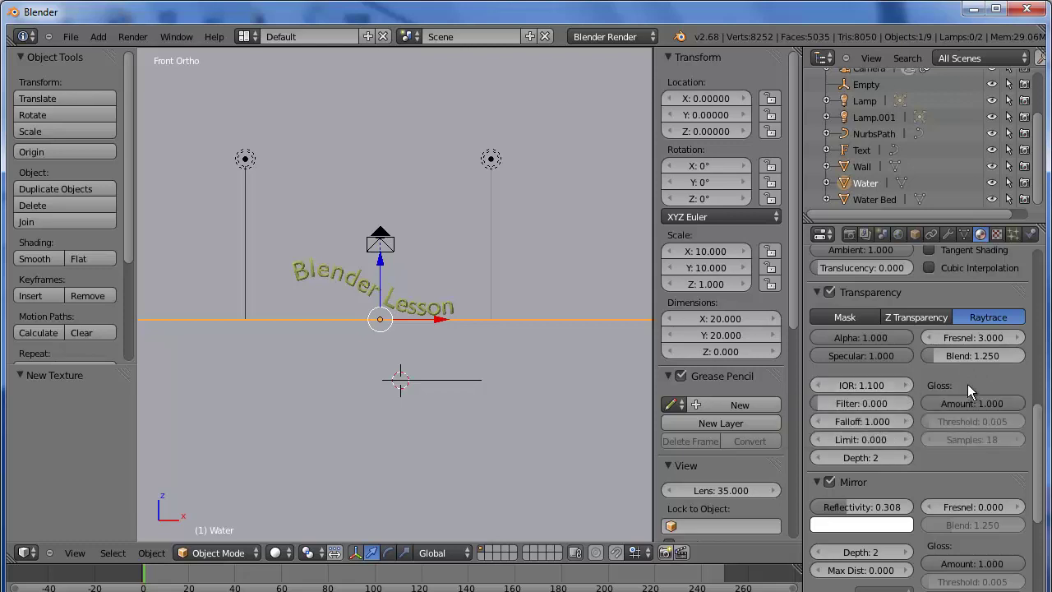
{"action": "left_click", "coordinate": [132, 37]}
{"action": "left_click", "coordinate": [132, 49]}
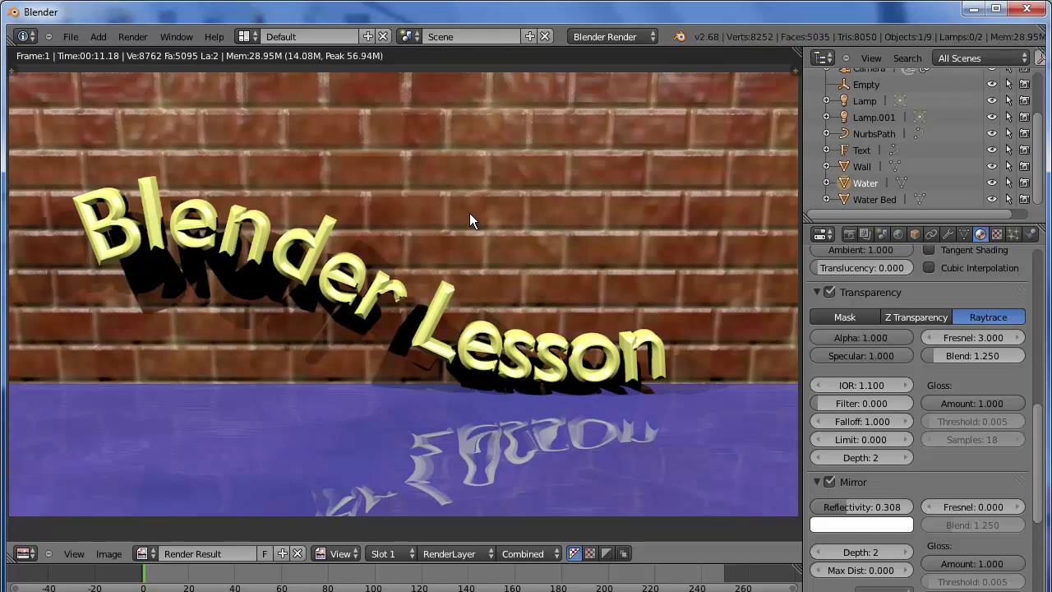
{"action": "key", "text": "Escape"}
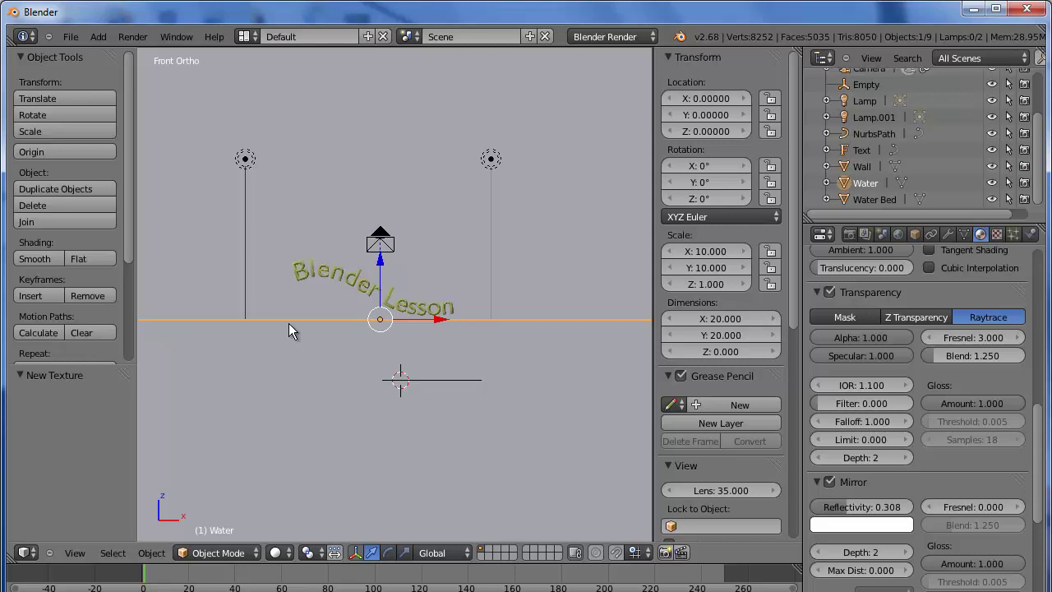
Step: Select both upper lamps and duplicate them, moving the copies downward
{"action": "left_click", "coordinate": [246, 159]}
{"action": "right_click", "coordinate": [246, 159]}
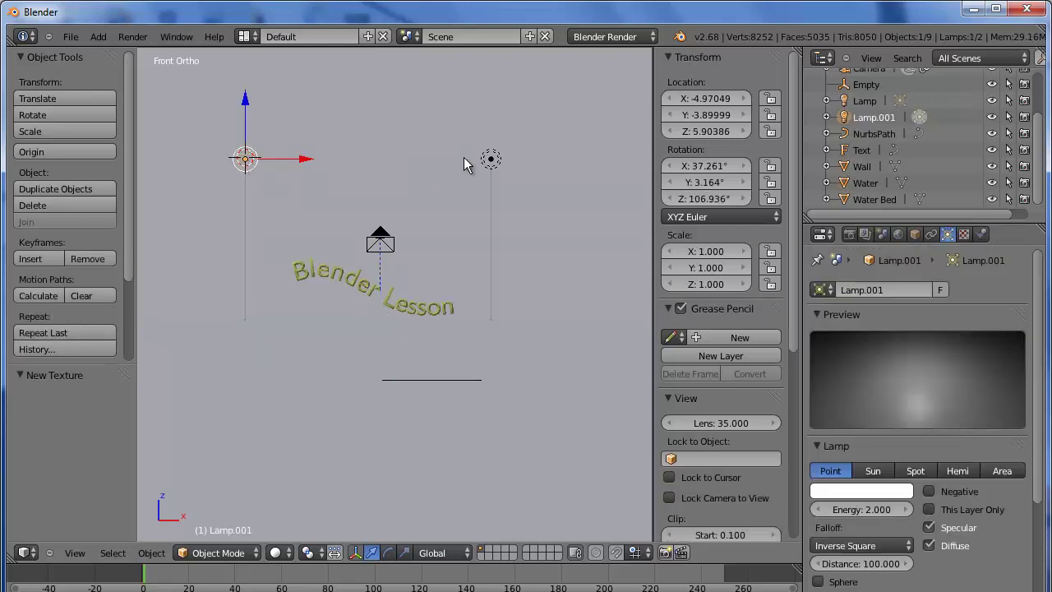
{"action": "right_click", "coordinate": [492, 160], "text": "shift"}
{"action": "key", "text": "shift+d"}
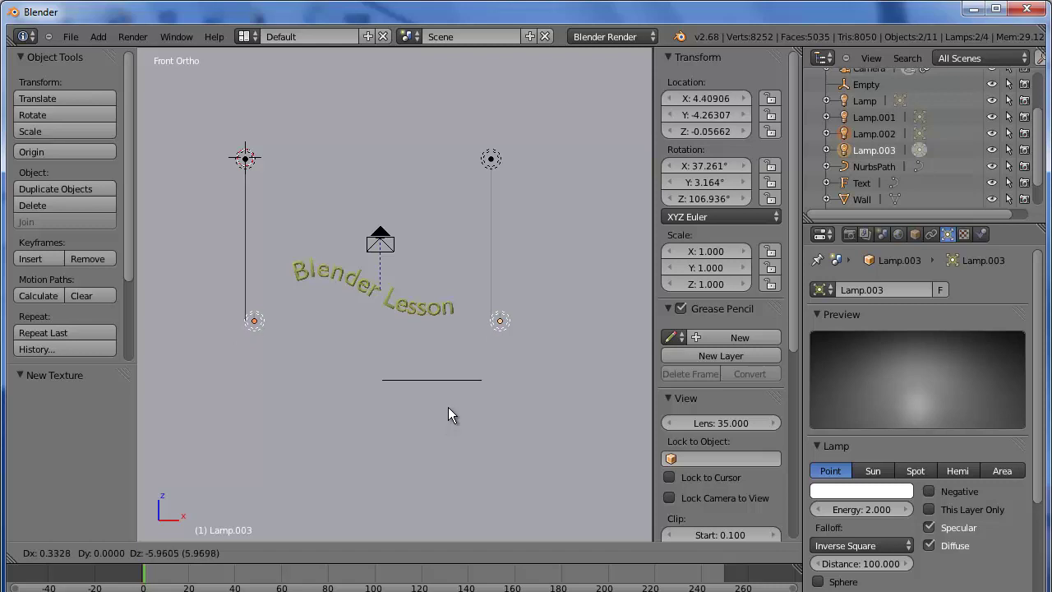
Step: Drop the lamp copies at water level and render the scene lit by all four lamps
{"action": "left_click", "coordinate": [449, 407]}
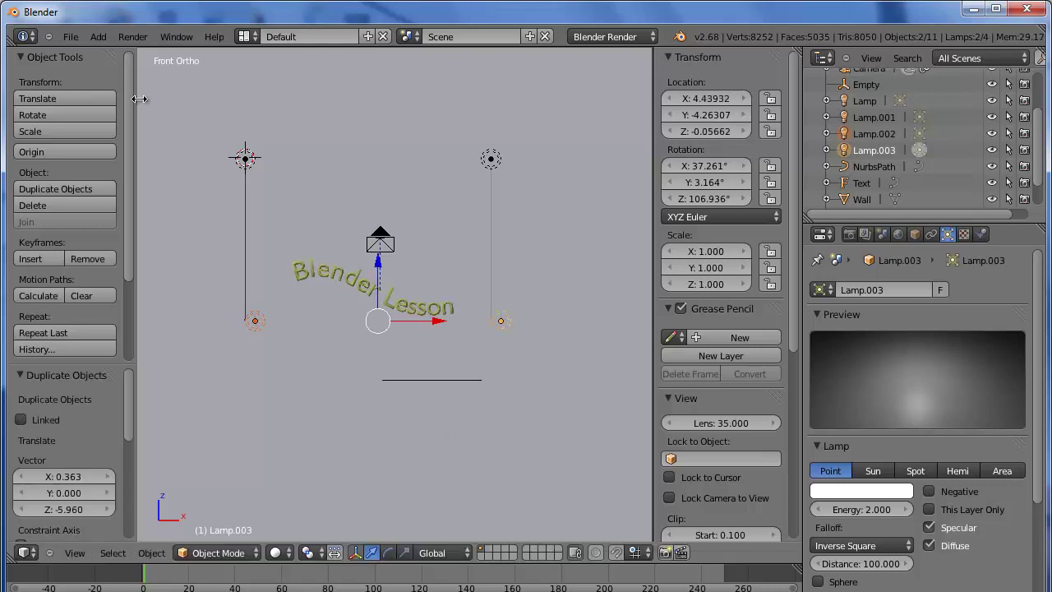
{"action": "left_click", "coordinate": [132, 36]}
{"action": "left_click", "coordinate": [156, 49]}
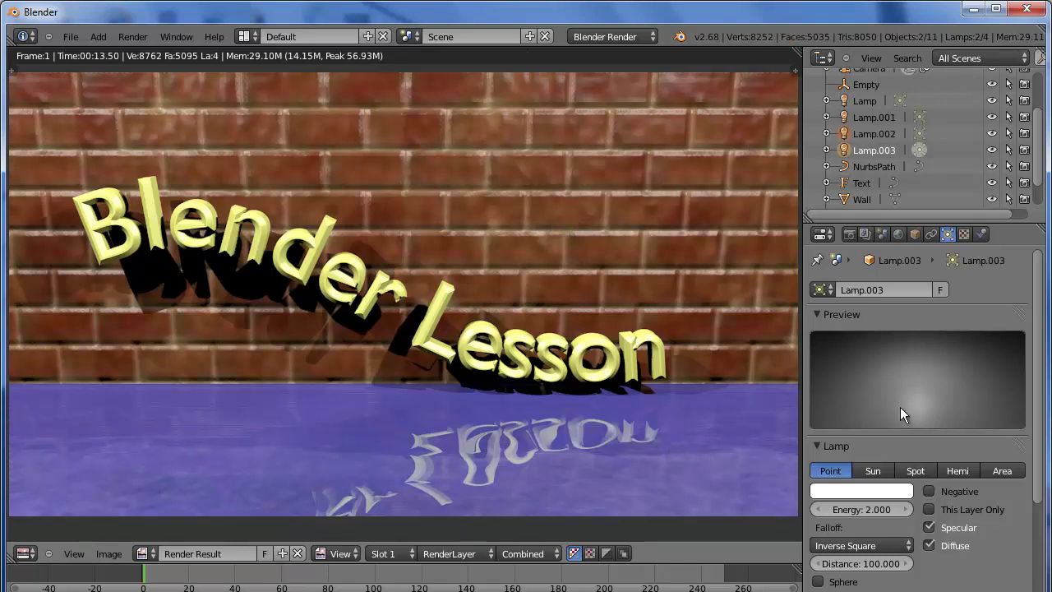
{"action": "left_click", "coordinate": [965, 235]}
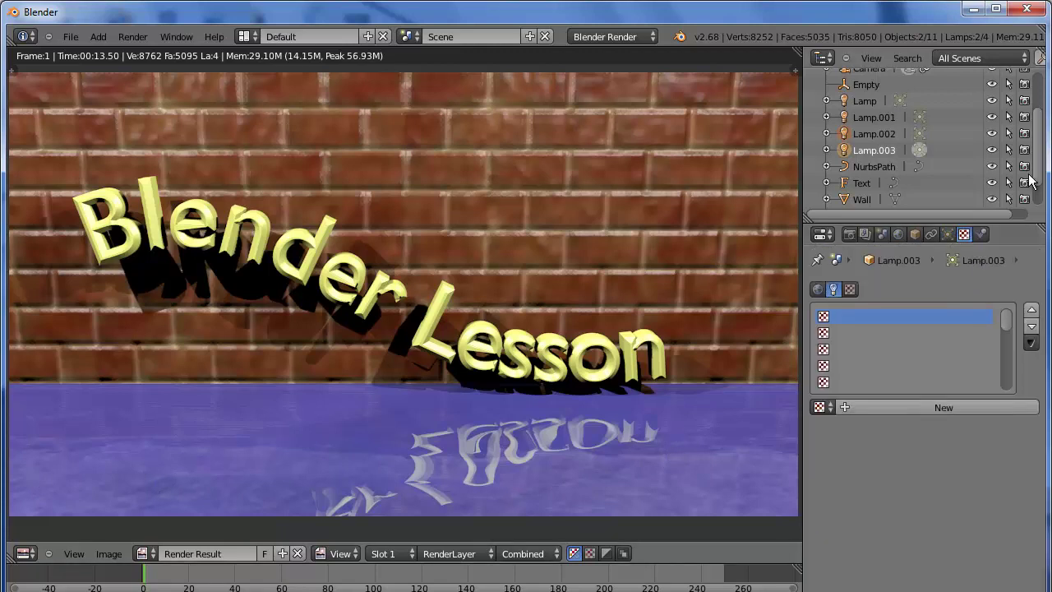
{"action": "scroll", "coordinate": [1028, 201], "scroll_direction": "down", "scroll_amount": 2}
Step: Select Water Bed and replace its texture image with field stone random.jpg (256 × 256)
{"action": "left_click", "coordinate": [873, 199]}
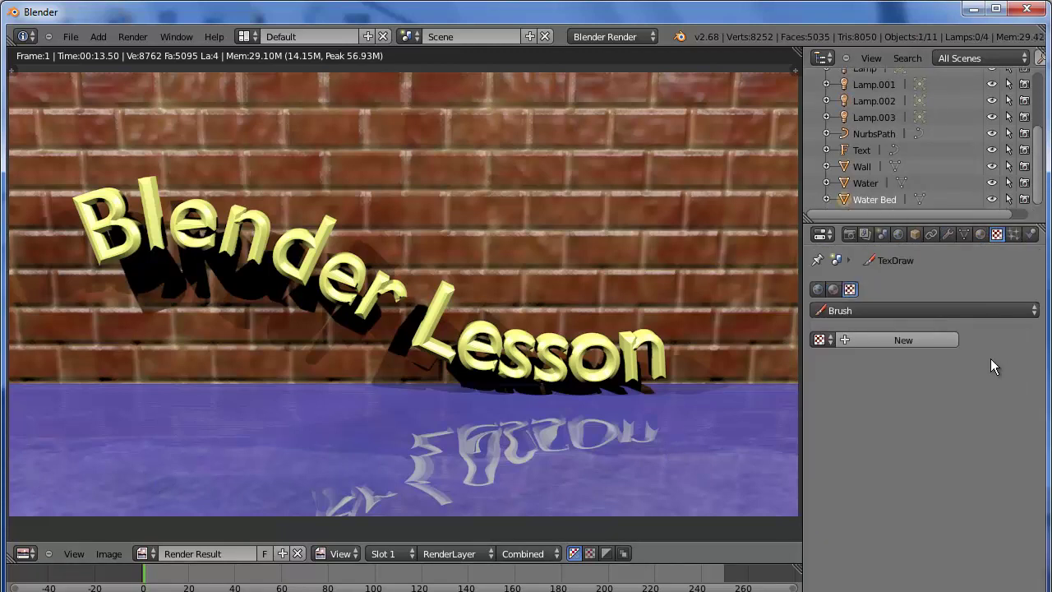
{"action": "left_click", "coordinate": [980, 235]}
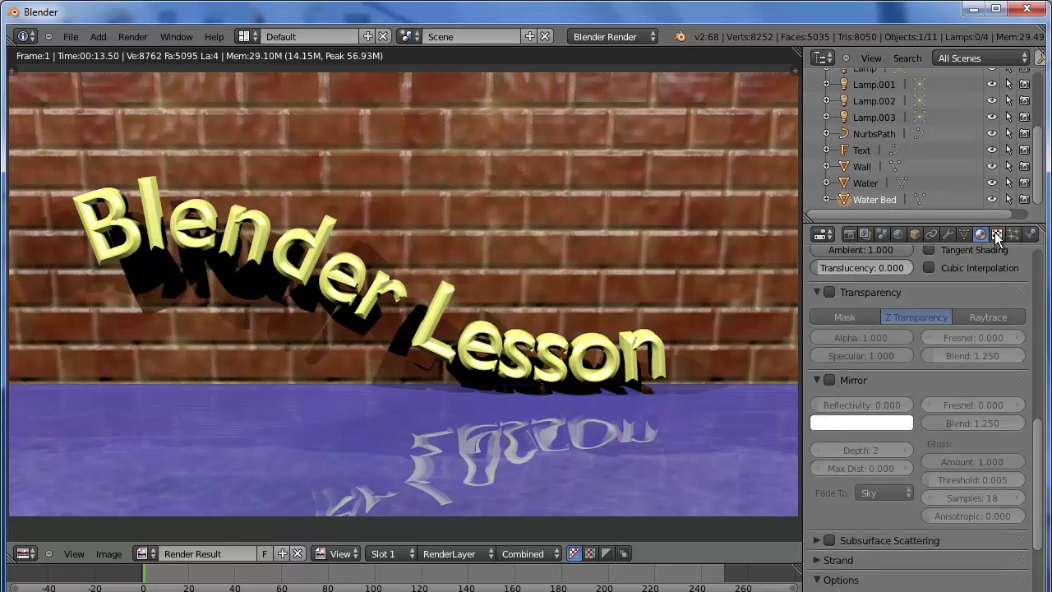
{"action": "left_click", "coordinate": [996, 234]}
{"action": "scroll", "coordinate": [1038, 345], "scroll_direction": "down", "scroll_amount": 1}
{"action": "scroll", "coordinate": [1037, 372], "scroll_direction": "down", "scroll_amount": 5}
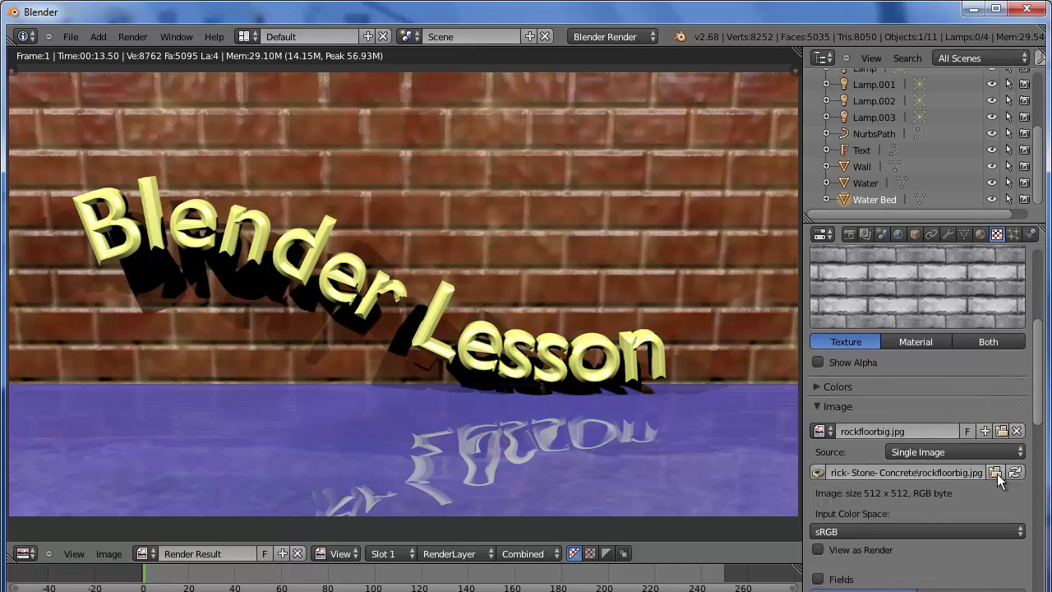
{"action": "left_click", "coordinate": [996, 471]}
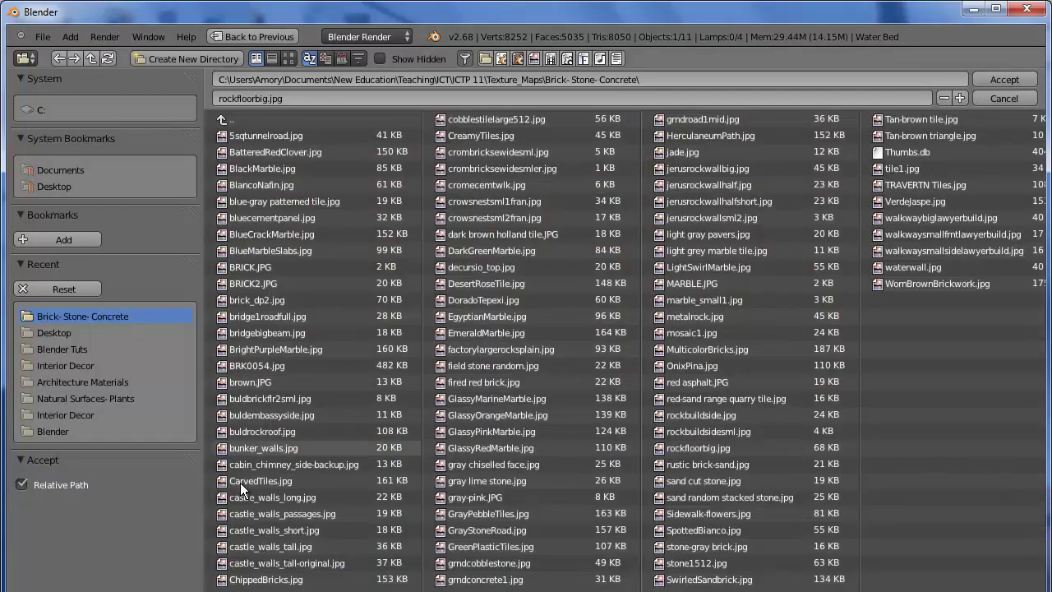
{"action": "double_click", "coordinate": [480, 364]}
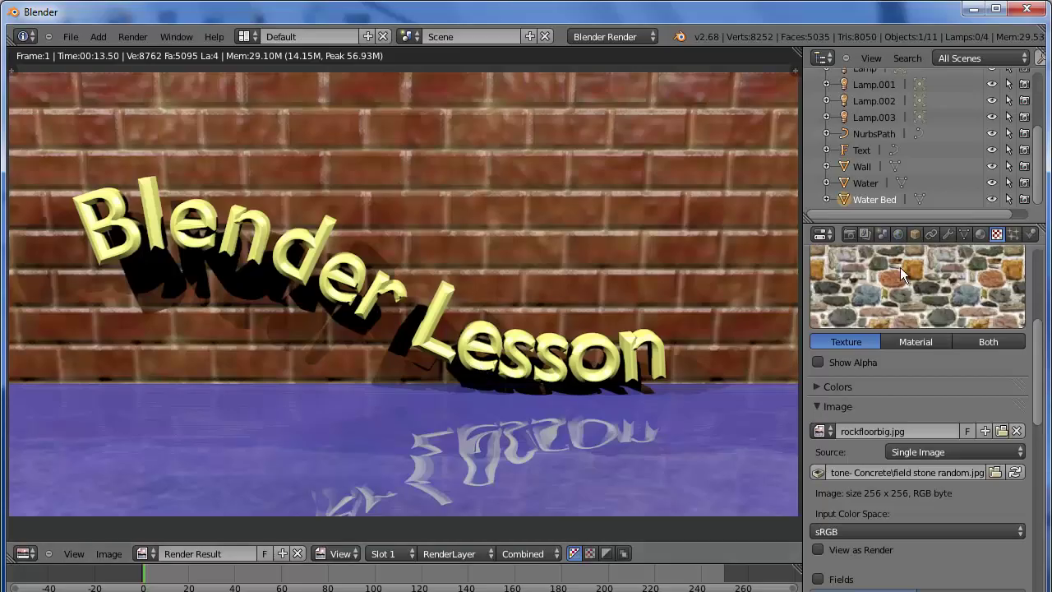
Step: Render a check image of the scene with the fieldstone bed
{"action": "scroll", "coordinate": [1042, 418], "scroll_direction": "down", "scroll_amount": 4}
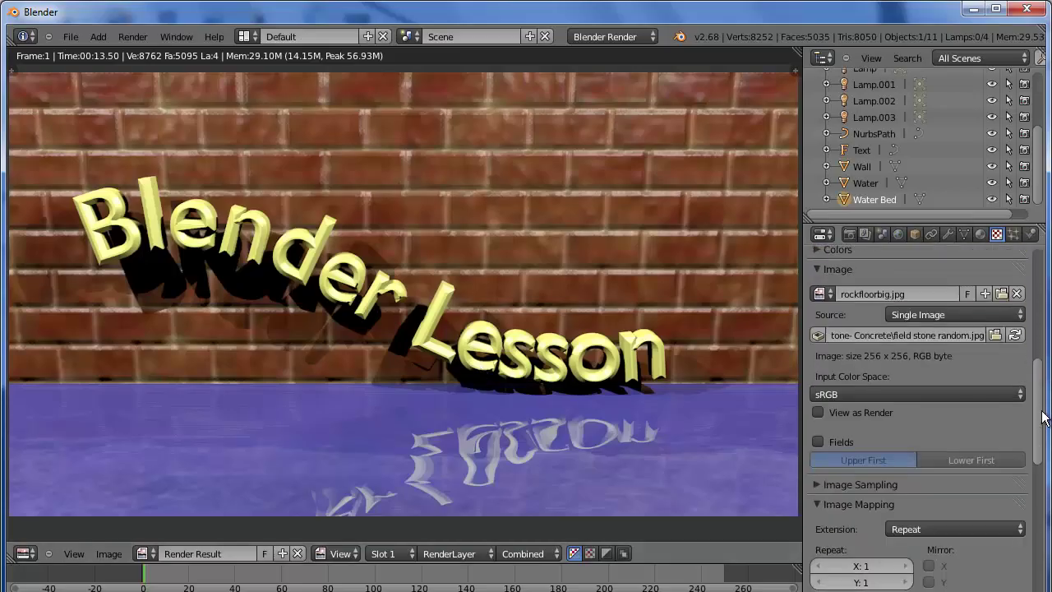
{"action": "scroll", "coordinate": [1043, 417], "scroll_direction": "up", "scroll_amount": 1}
{"action": "left_click", "coordinate": [135, 37]}
{"action": "left_click", "coordinate": [148, 51]}
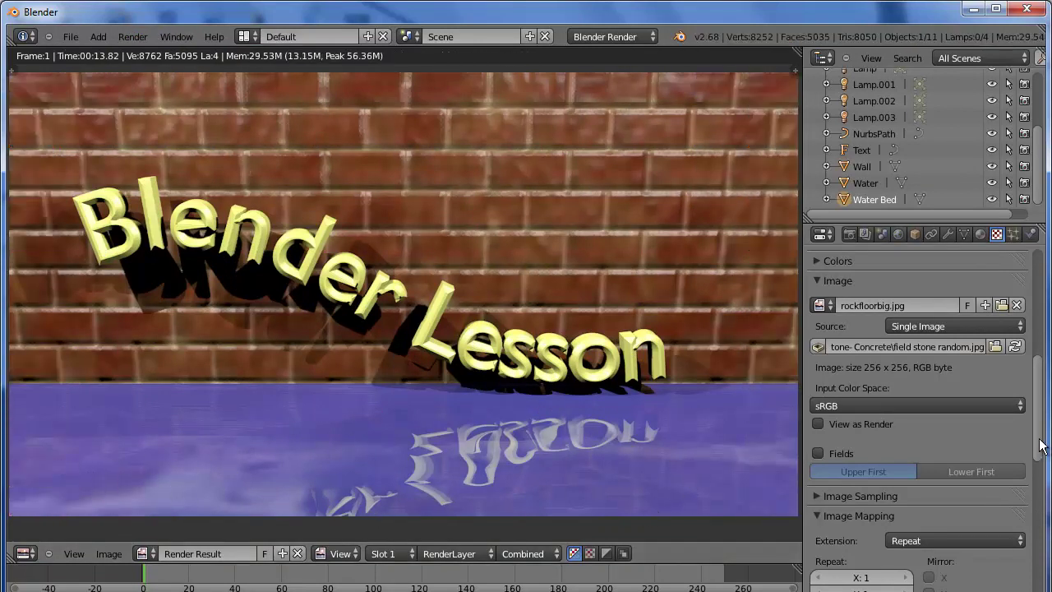
Step: Set the image mapping Repeat X and Repeat Y to 4
{"action": "left_click_drag", "start_coordinate": [1040, 447], "coordinate": [1040, 500]}
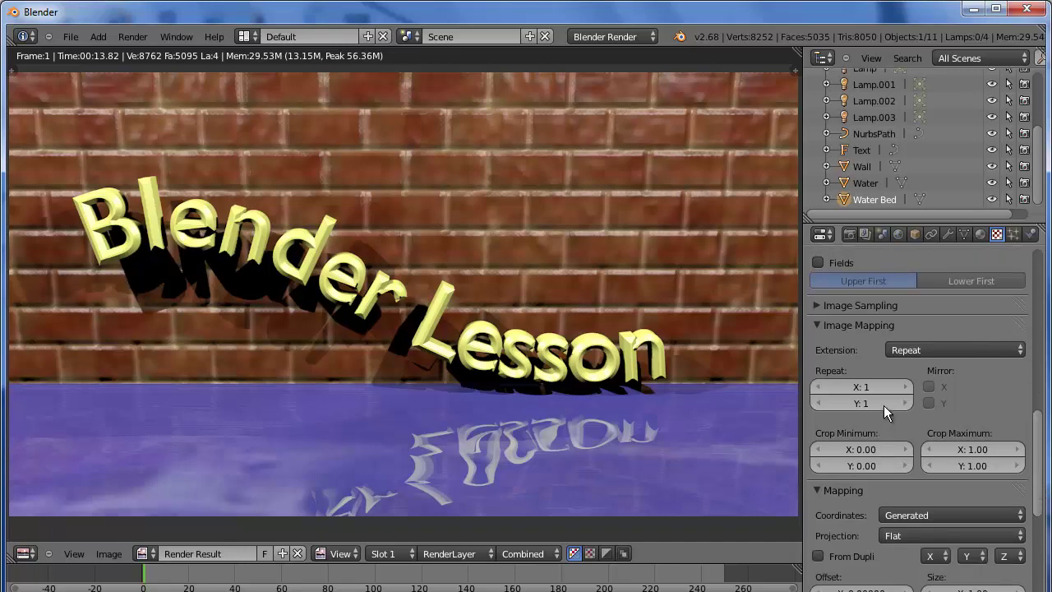
{"action": "left_click", "coordinate": [907, 387]}
{"action": "type", "text": "4"}
{"action": "key", "text": "Return"}
{"action": "left_click", "coordinate": [905, 402]}
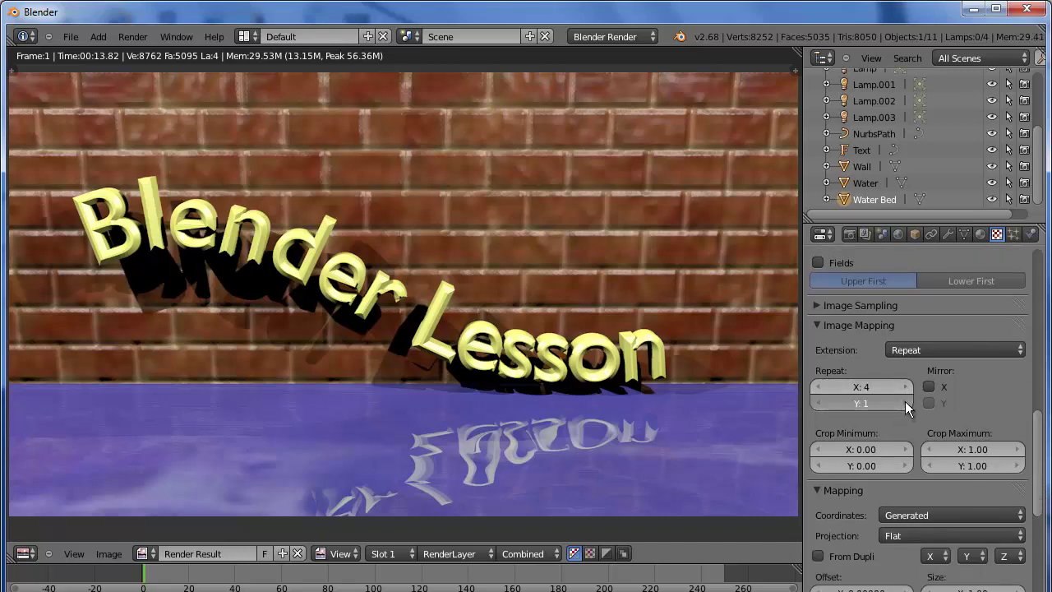
{"action": "type", "text": "4"}
{"action": "key", "text": "Return"}
Step: Render the scene to view the four-by-four tiled field stone bed through the reflective water
{"action": "left_click", "coordinate": [132, 37]}
{"action": "left_click", "coordinate": [140, 53]}
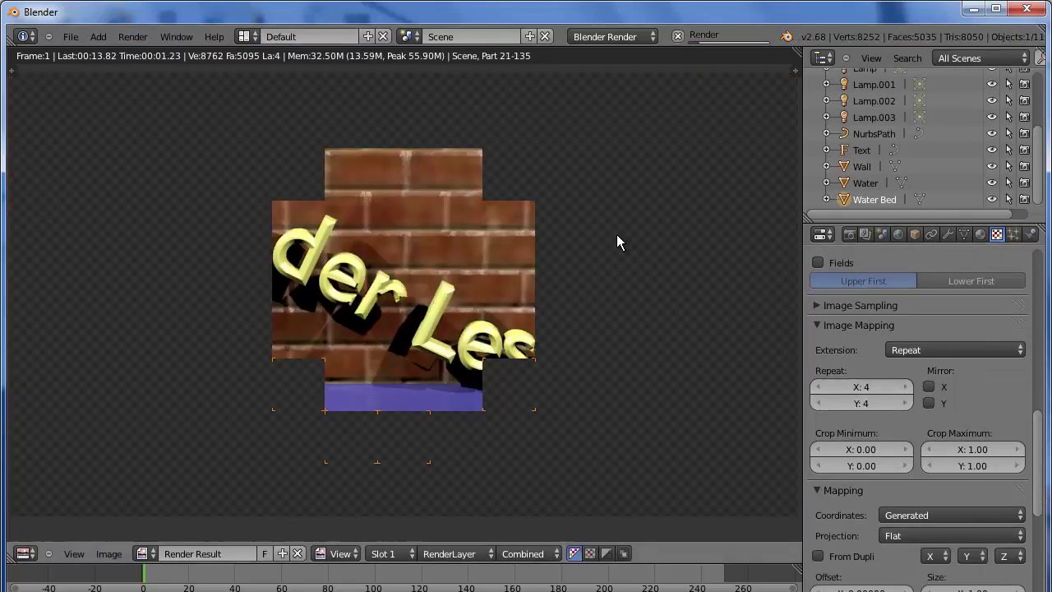